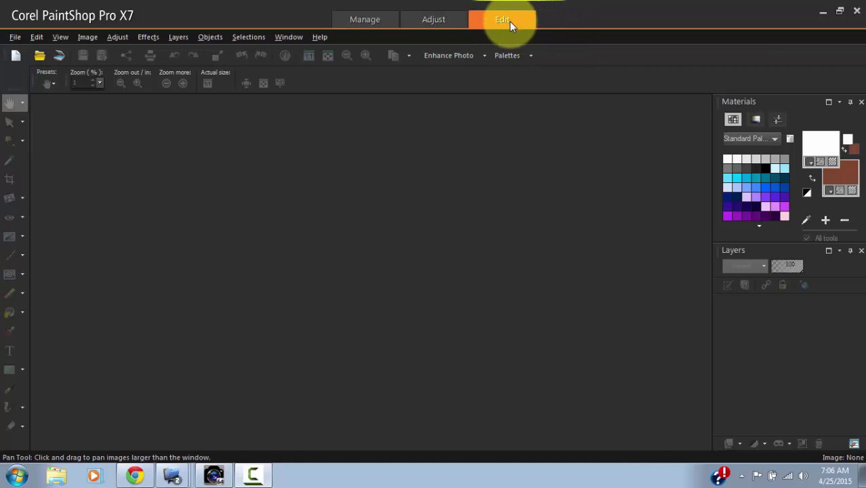
Switch between the Manage and Edit workspaces, then view the File menu's Recent Files list.
click(375, 19)
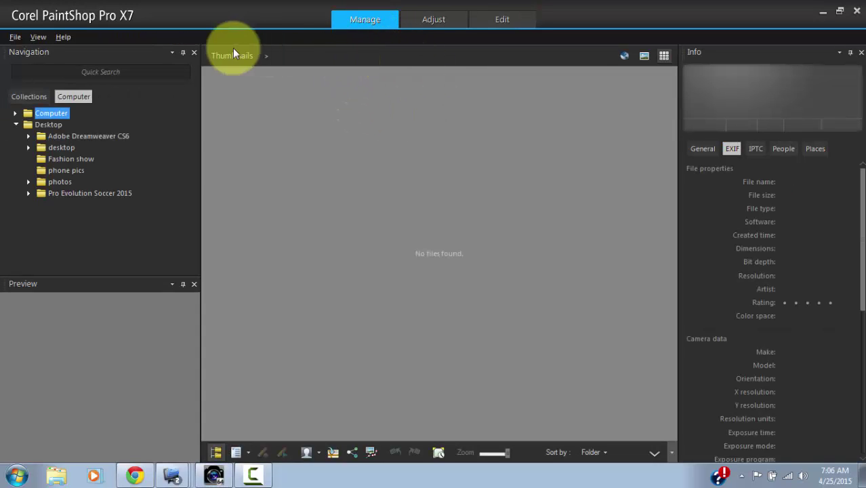
click(507, 19)
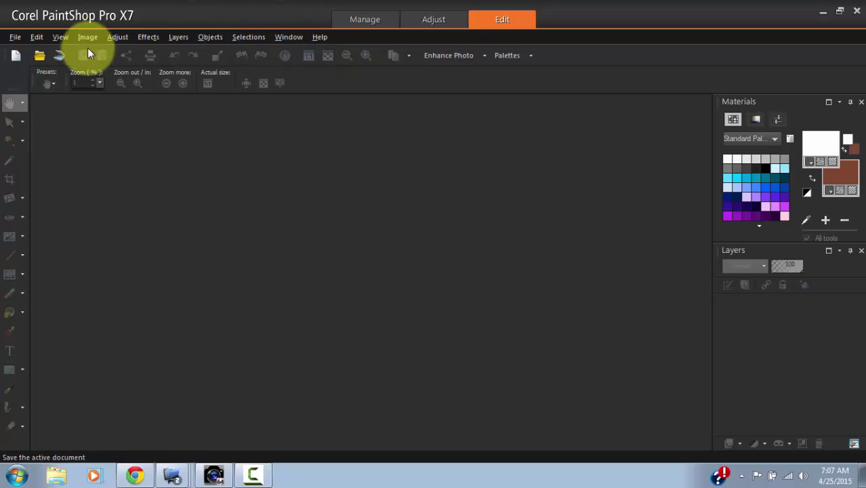
click(15, 37)
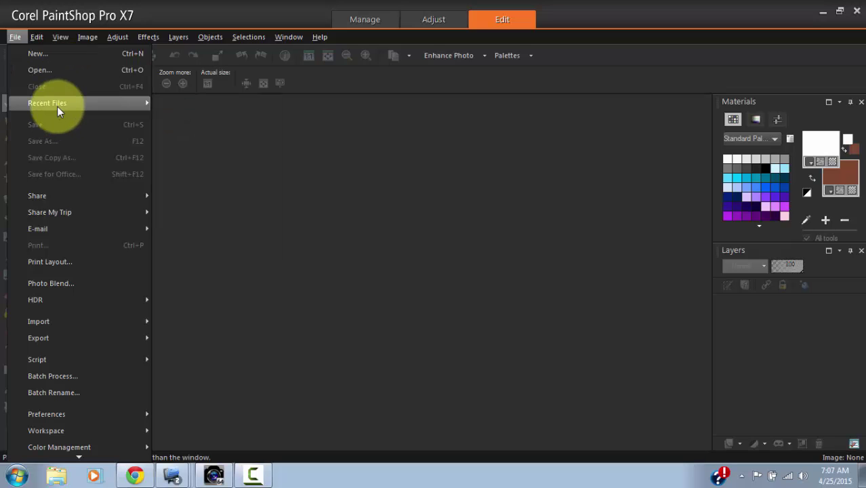
mouse_move(58, 106)
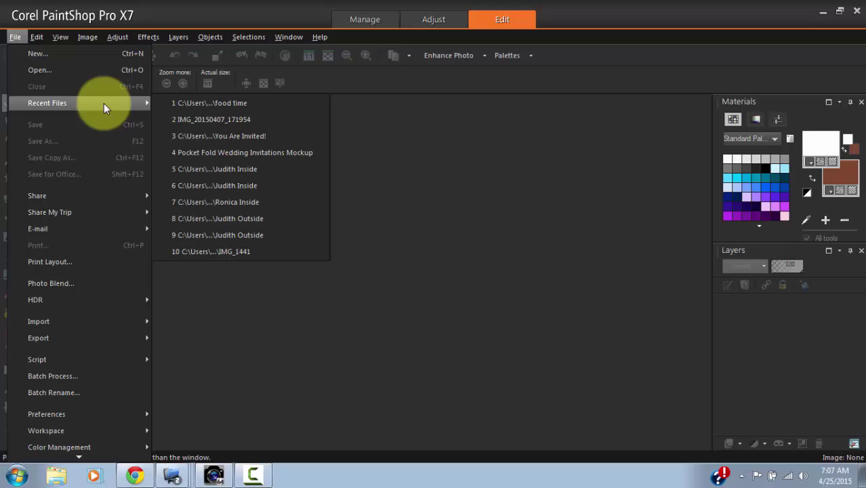
Browse the Image menu's Mirror and Flip commands, ending on the Adjust menu.
click(37, 37)
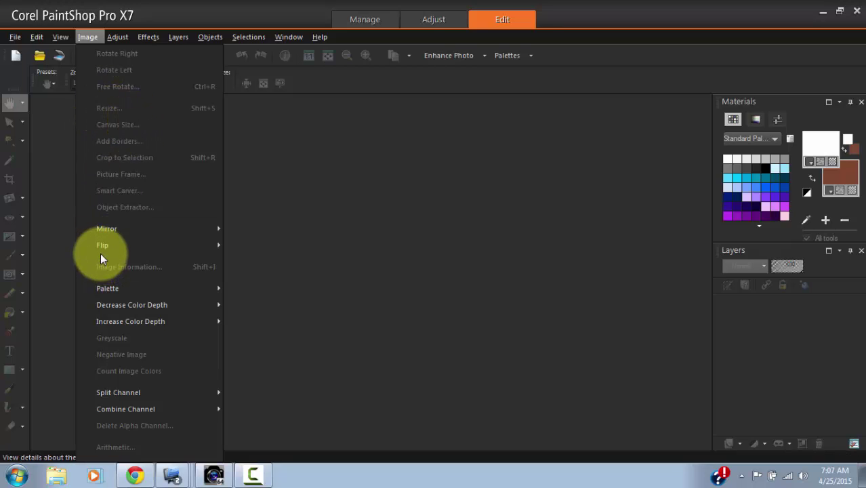
mouse_move(122, 228)
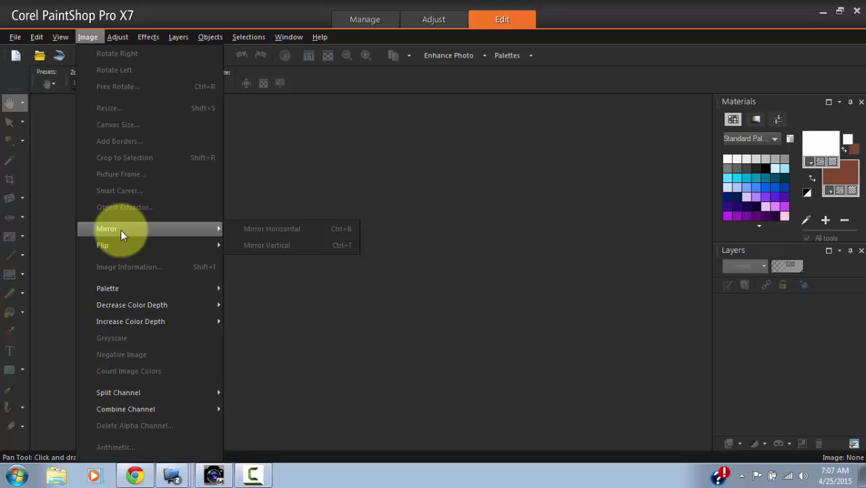
mouse_move(124, 246)
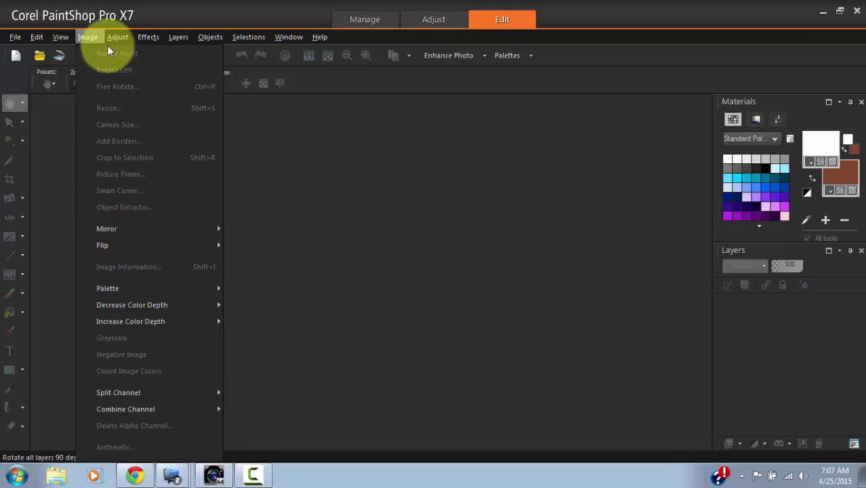
mouse_move(117, 37)
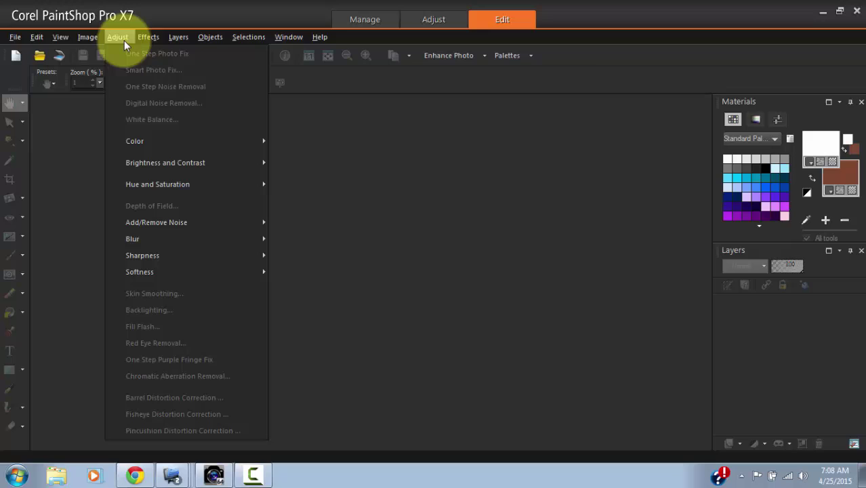
Preview Adjust's Color, Brightness and Contrast, and Hue and Saturation submenus, then the Effects menu.
mouse_move(148, 141)
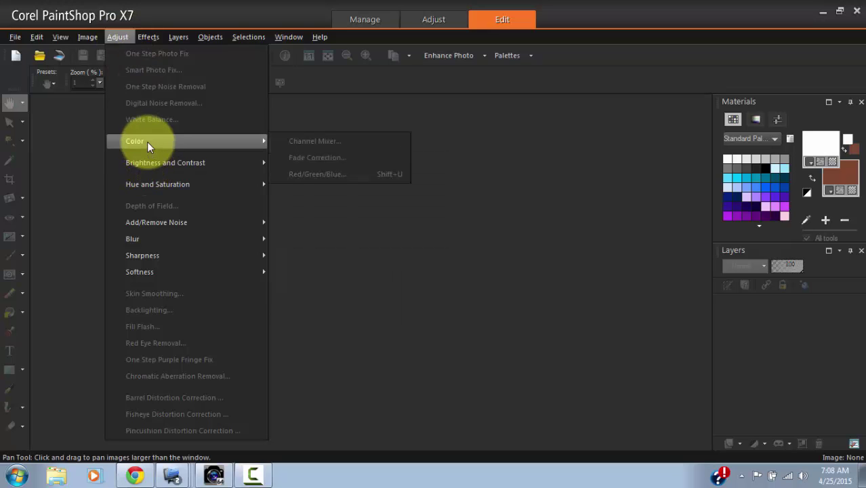
mouse_move(147, 157)
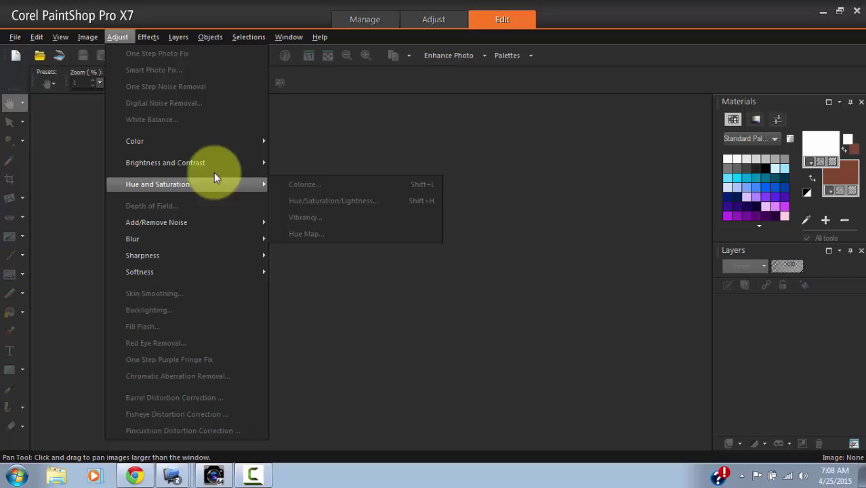
mouse_move(158, 187)
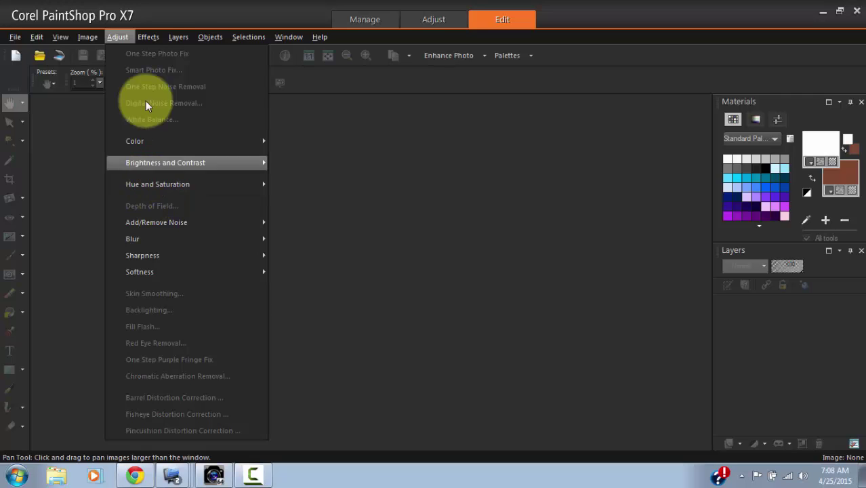
mouse_move(146, 34)
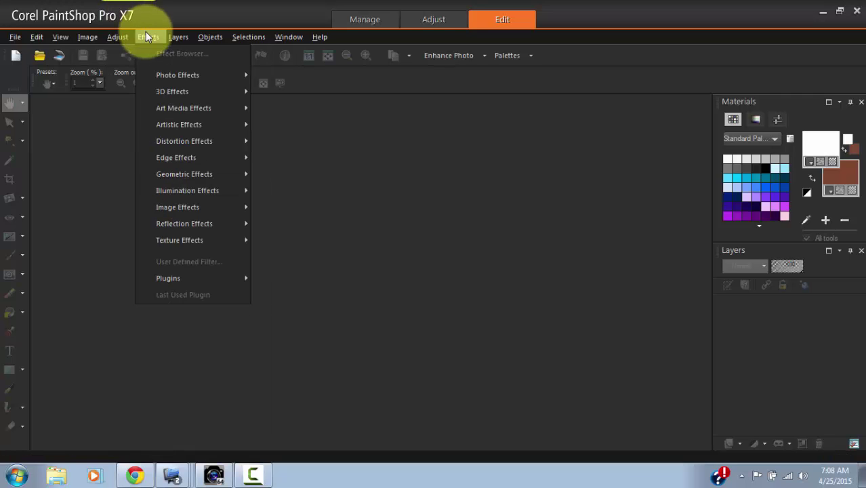
Preview the Photo, Art Media and Texture Effects submenus, then close the Effects menu.
mouse_move(187, 78)
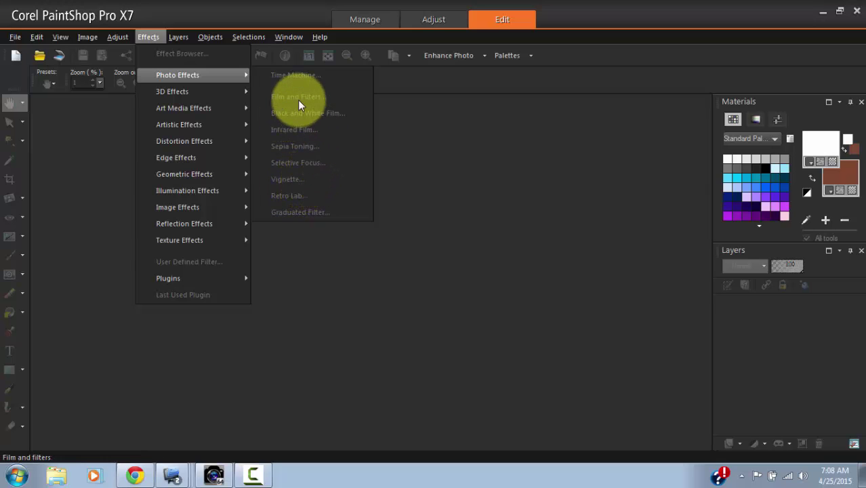
mouse_move(158, 95)
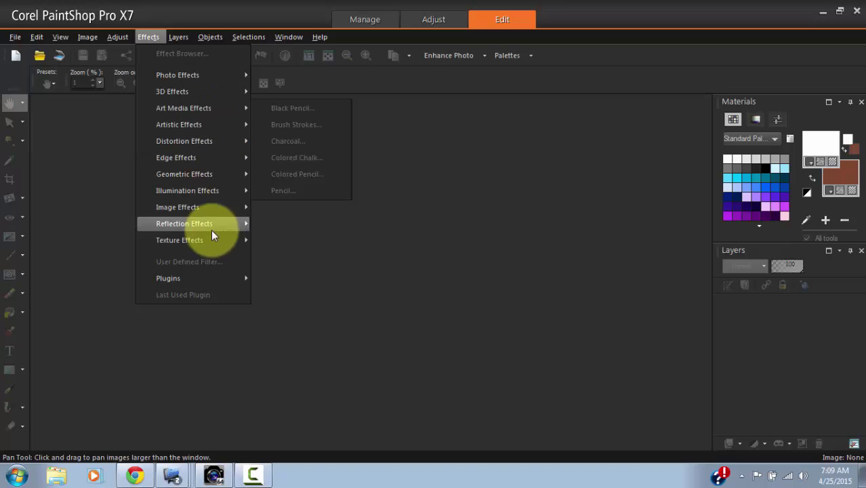
mouse_move(205, 243)
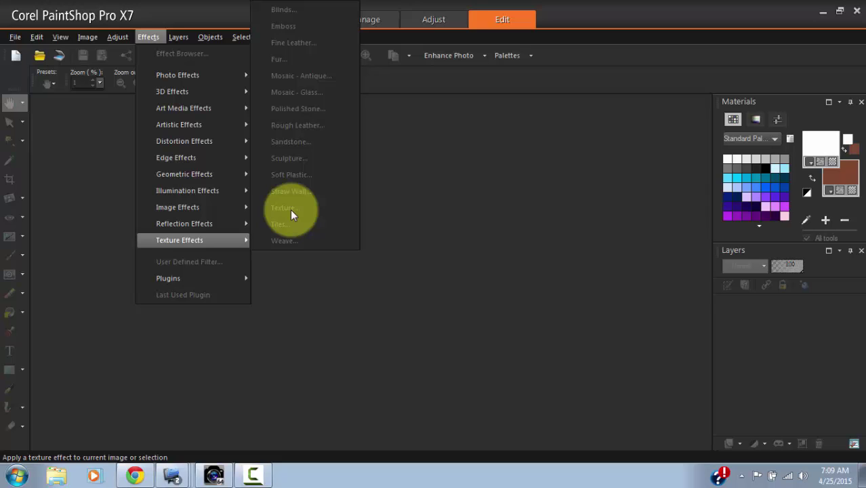
click(435, 210)
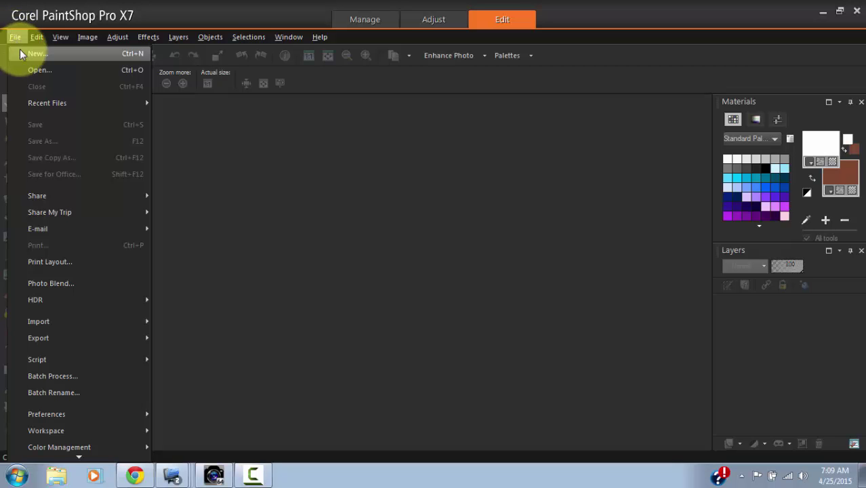
Create an 8.5 × 11 in, 300 ppi image and flood-fill it brown (124, 72, 46).
click(38, 57)
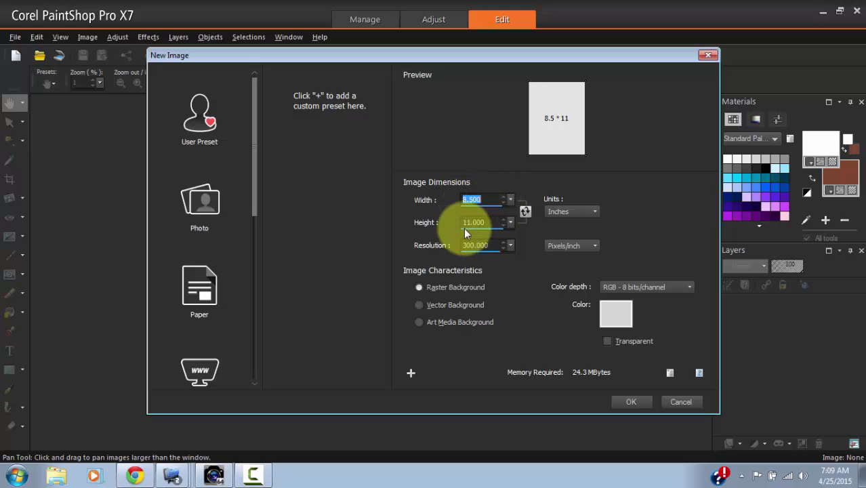
click(631, 402)
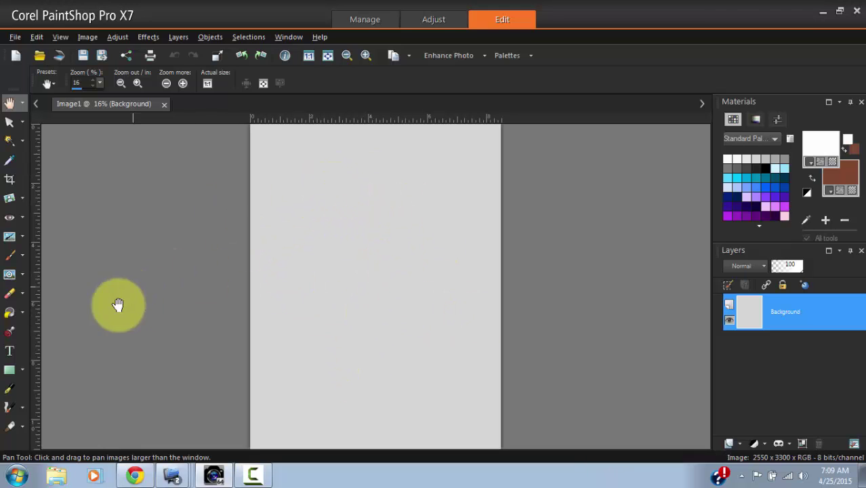
click(10, 315)
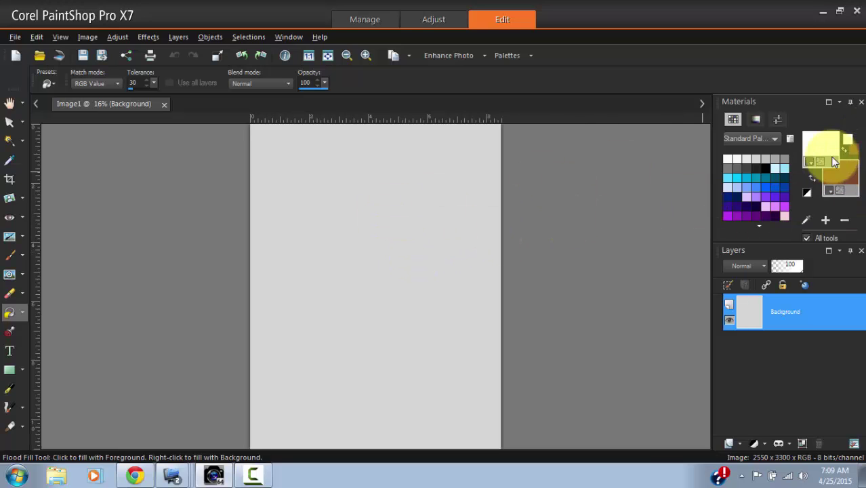
click(813, 179)
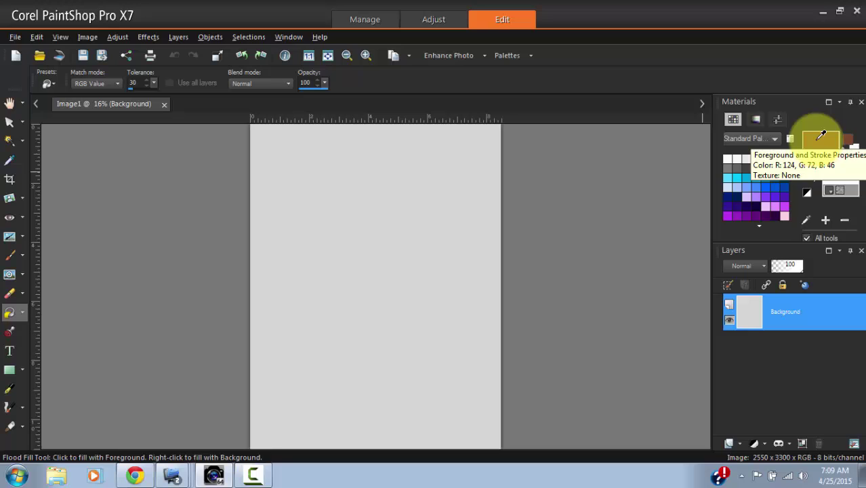
click(368, 207)
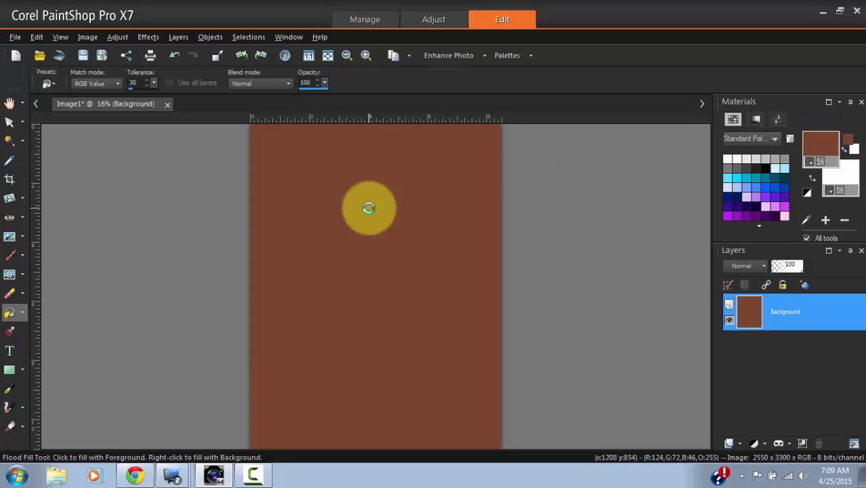
click(149, 38)
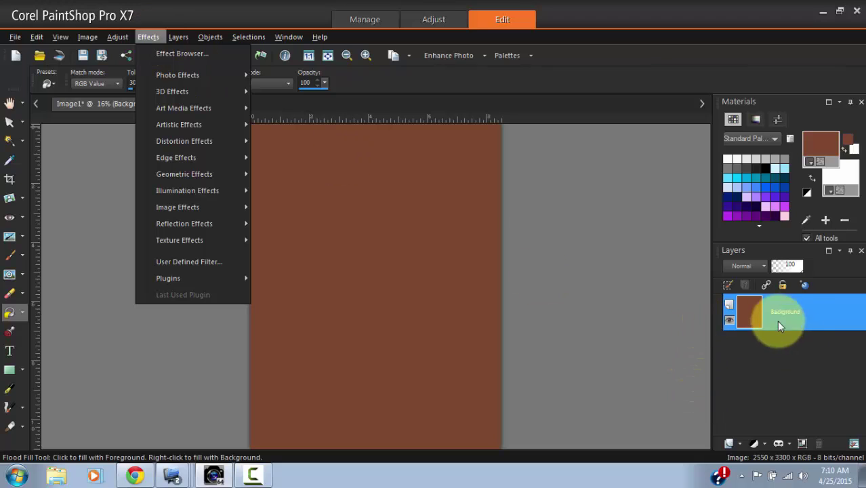
mouse_move(172, 238)
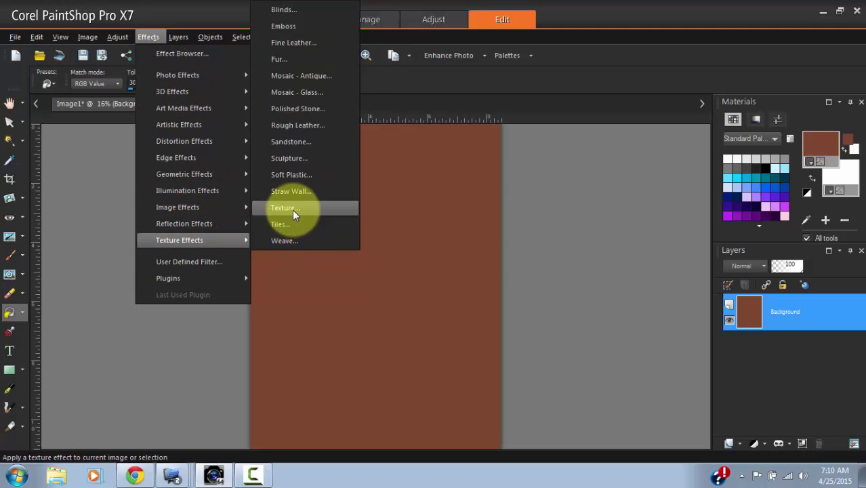
click(291, 211)
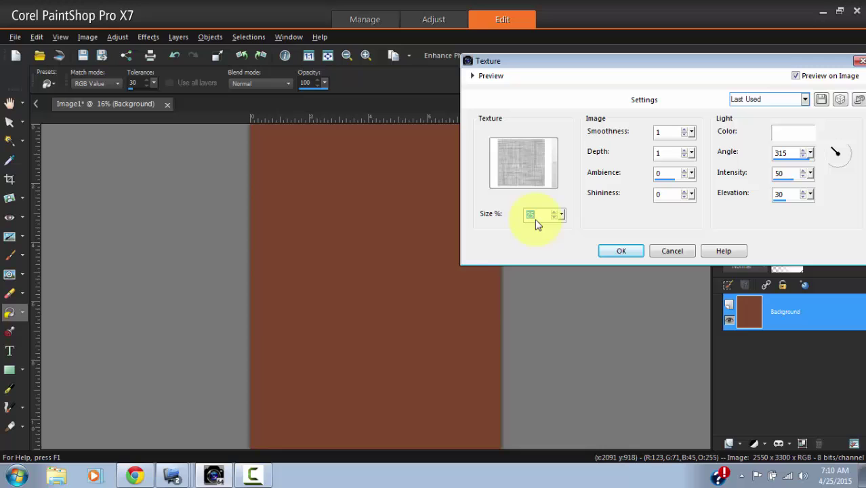
drag(563, 214, 580, 225)
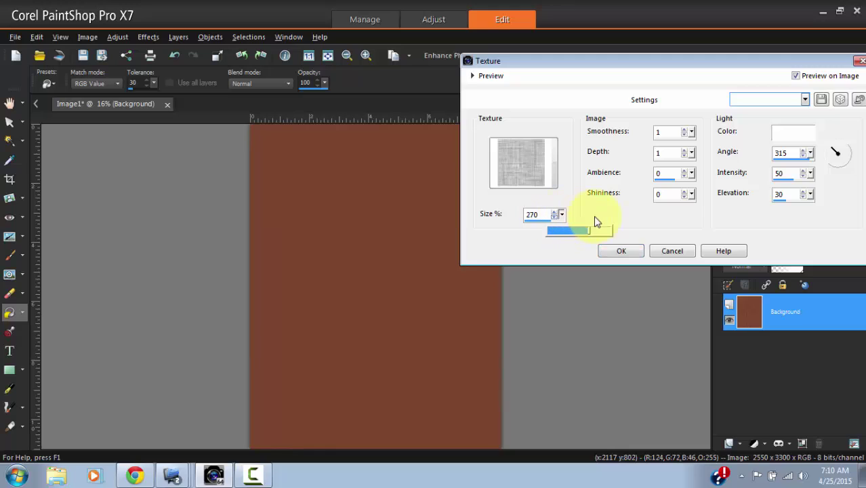
click(686, 152)
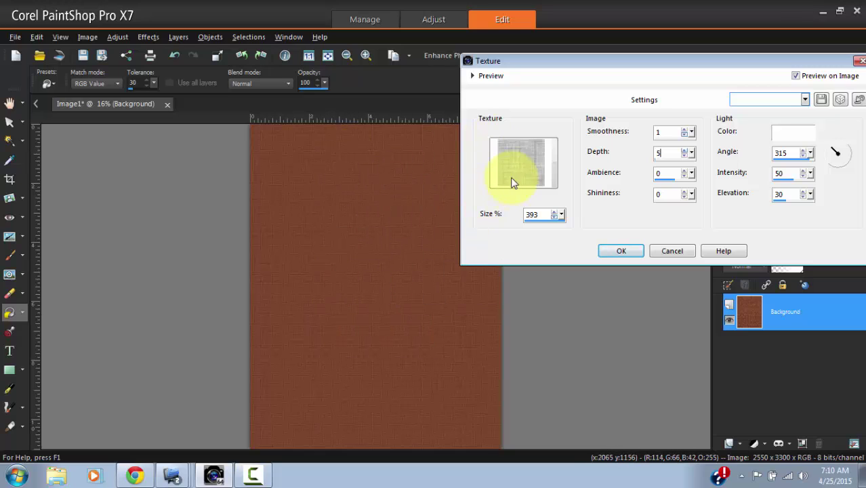
click(526, 170)
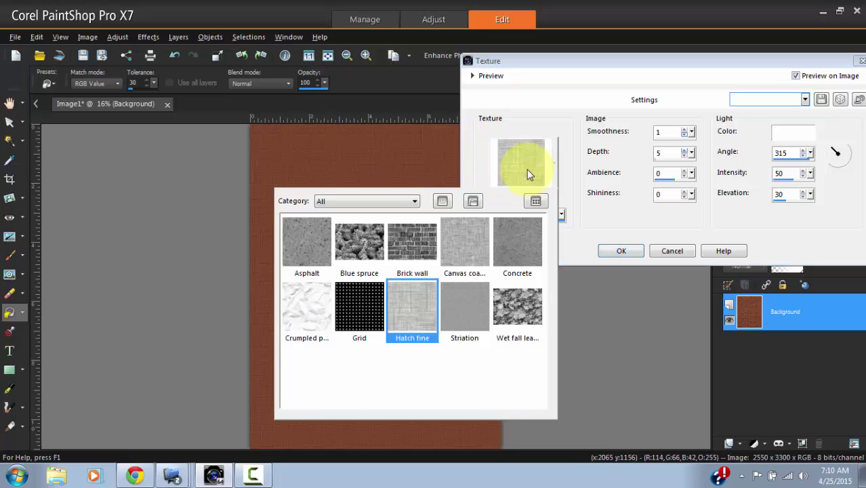
click(408, 239)
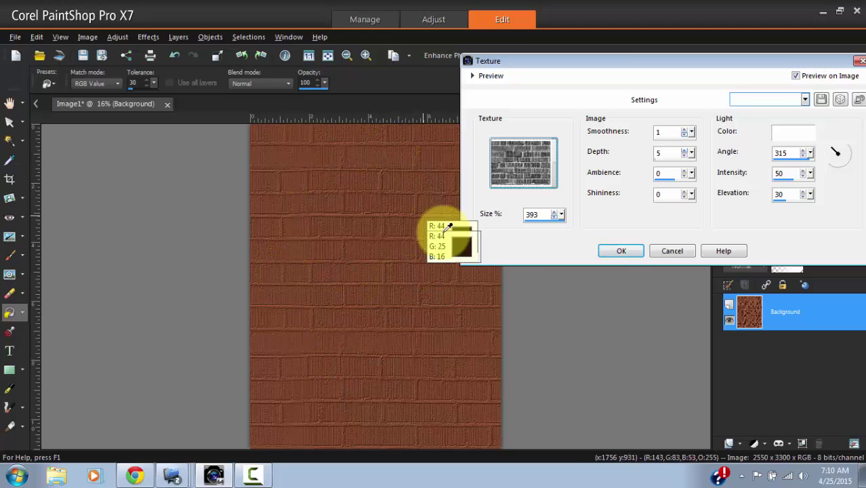
click(672, 252)
click(148, 38)
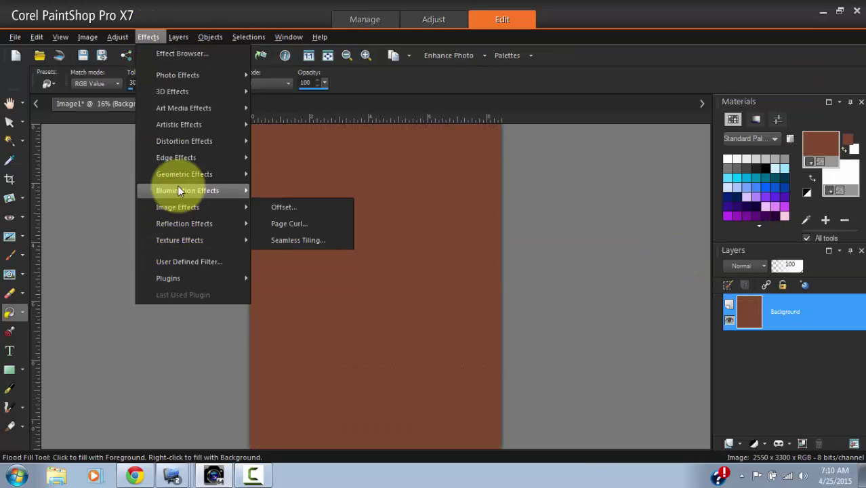
Glance at Photo Effects, then switch to the Google Images results for people in Chrome.
mouse_move(177, 80)
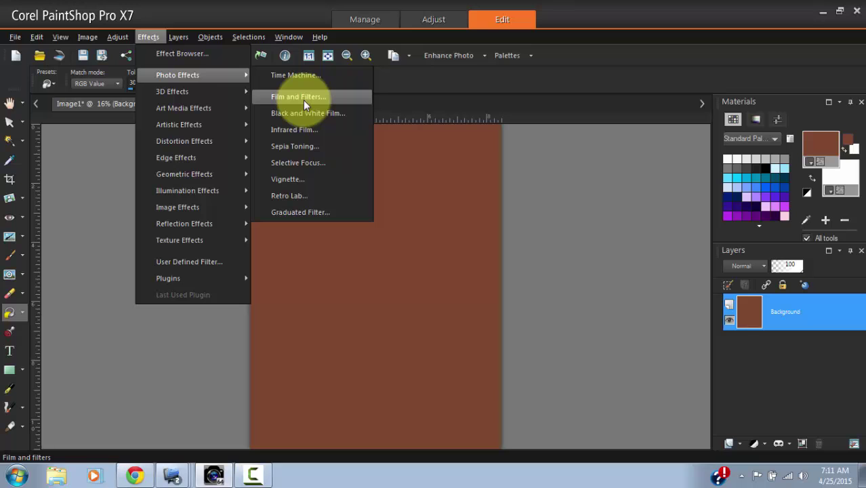
click(135, 476)
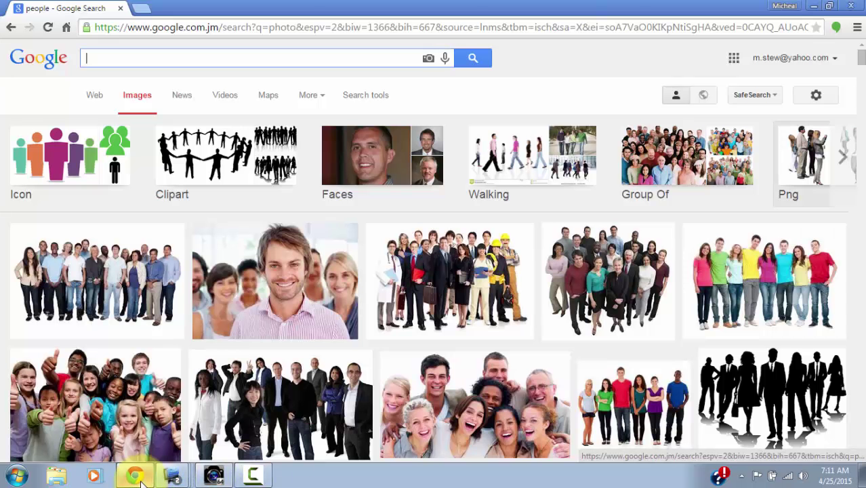
Copy the 1960 × 1307 group photo from its Google Images preview and return to PaintShop Pro.
click(269, 281)
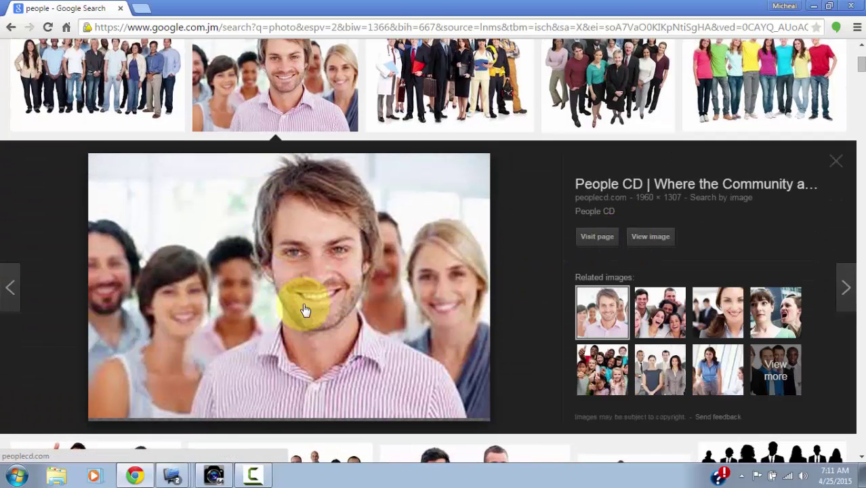
right_click(296, 274)
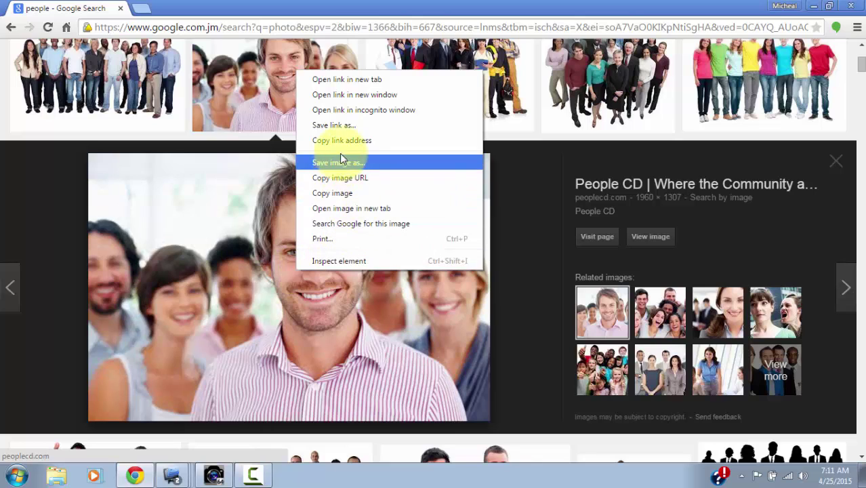
click(338, 193)
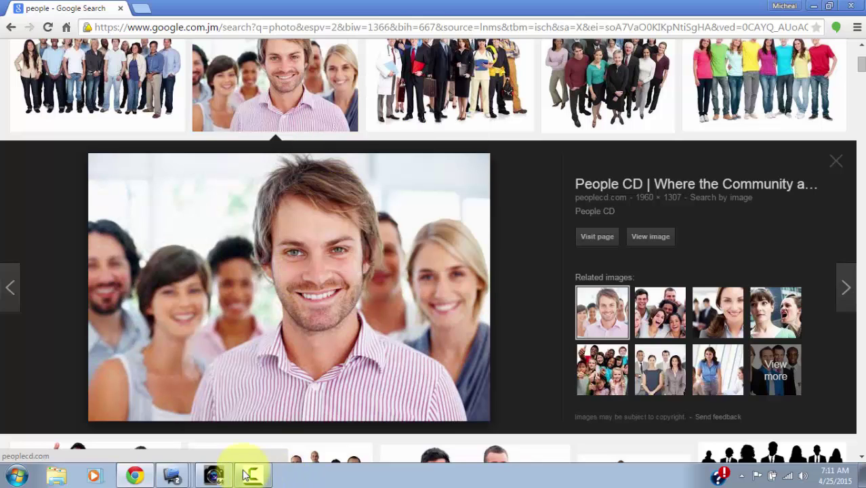
click(215, 476)
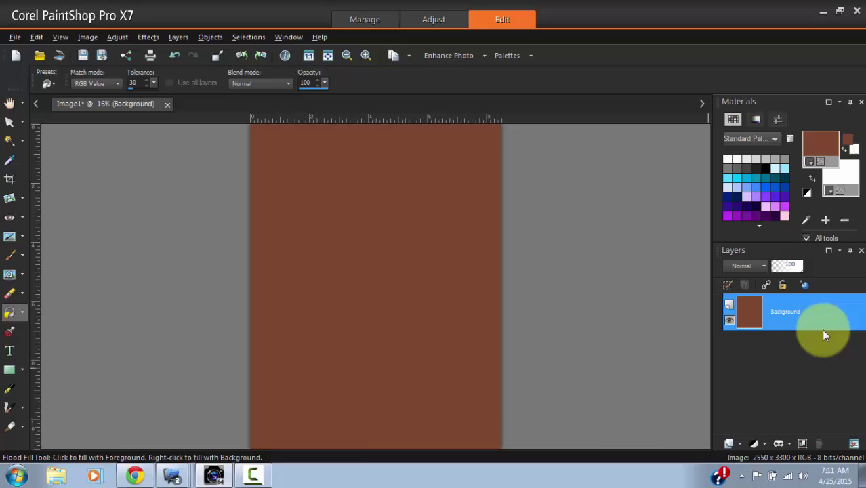
Paste the group photo as new layer Raster 1 and place it above Background.
click(35, 38)
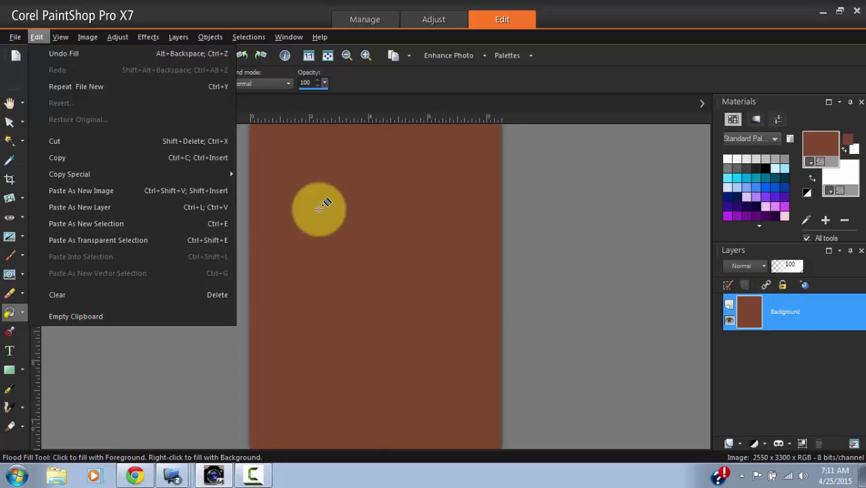
click(99, 207)
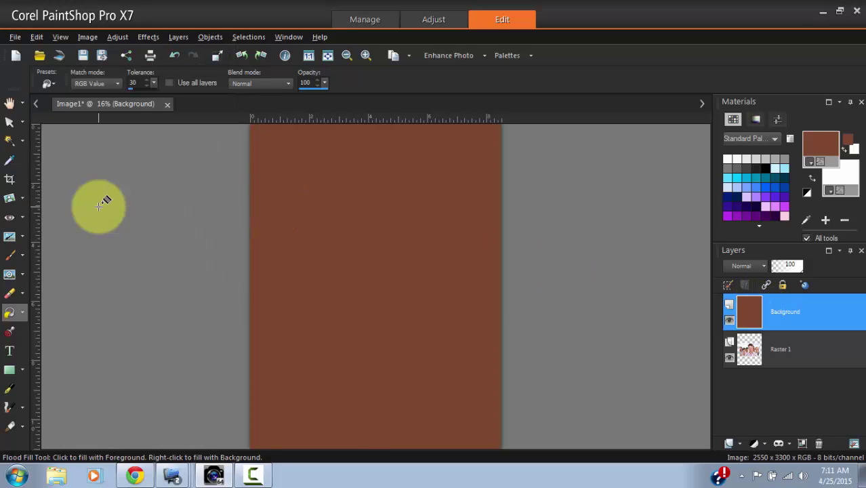
drag(776, 349, 764, 309)
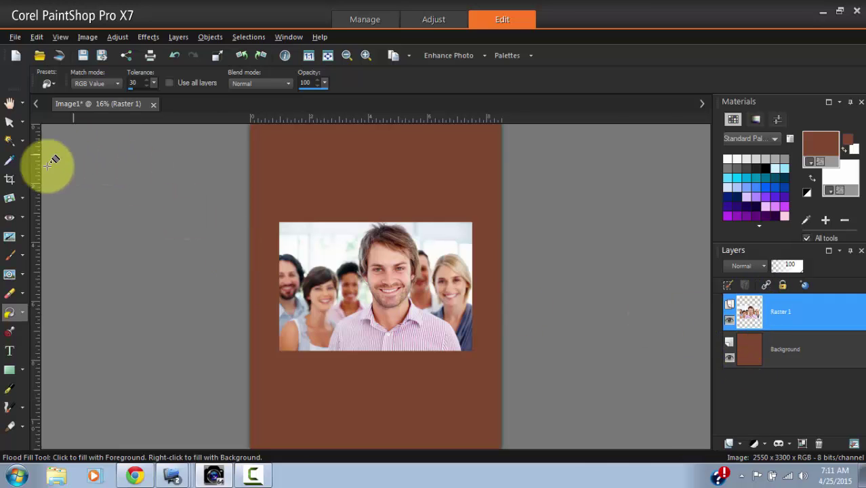
click(9, 121)
scroll(383, 284, up, 4)
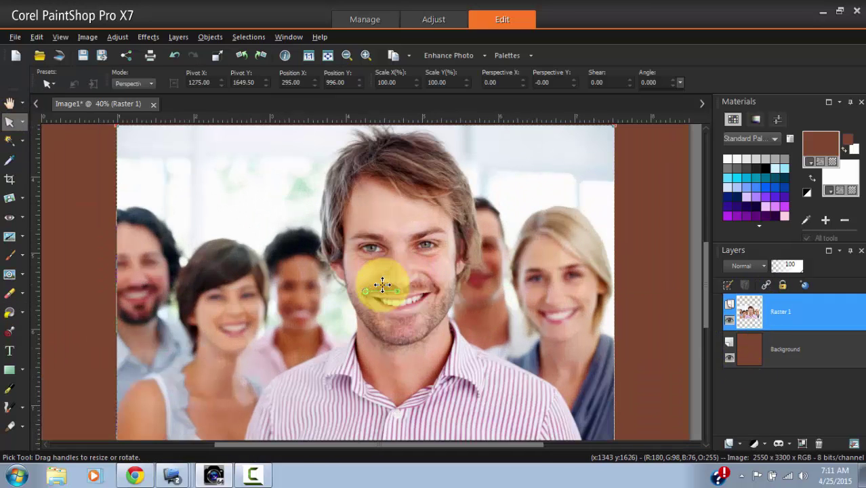
mouse_move(745, 313)
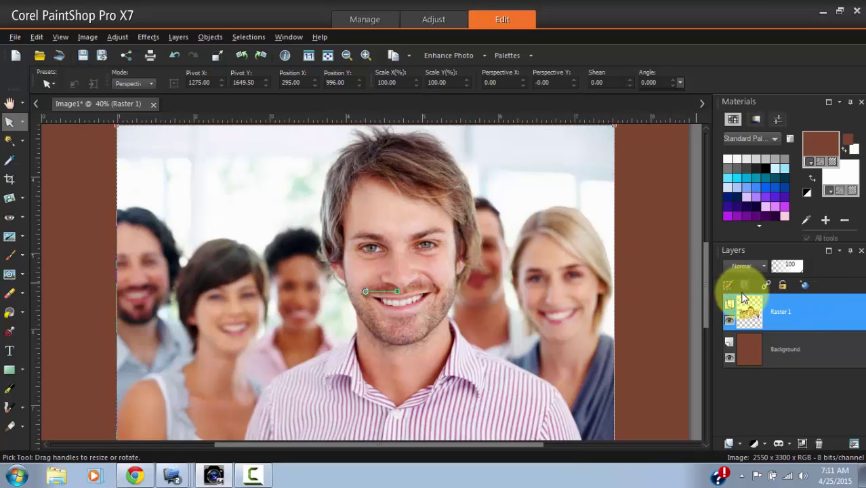
click(148, 36)
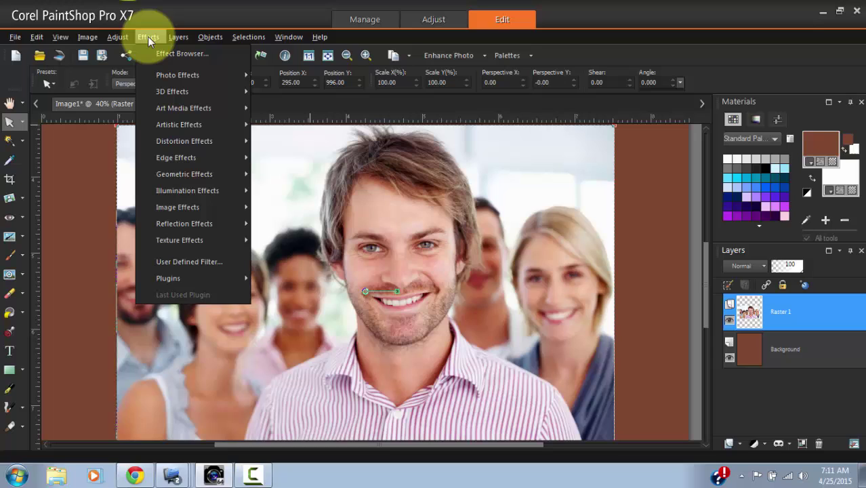
mouse_move(163, 95)
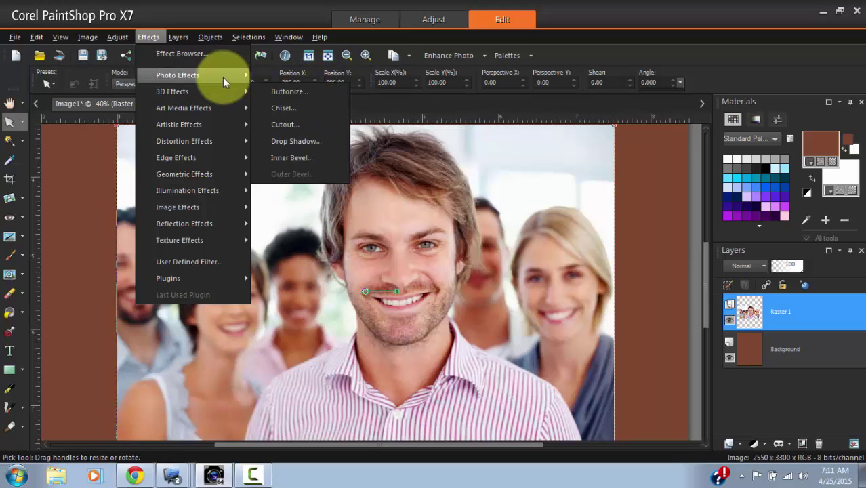
click(290, 97)
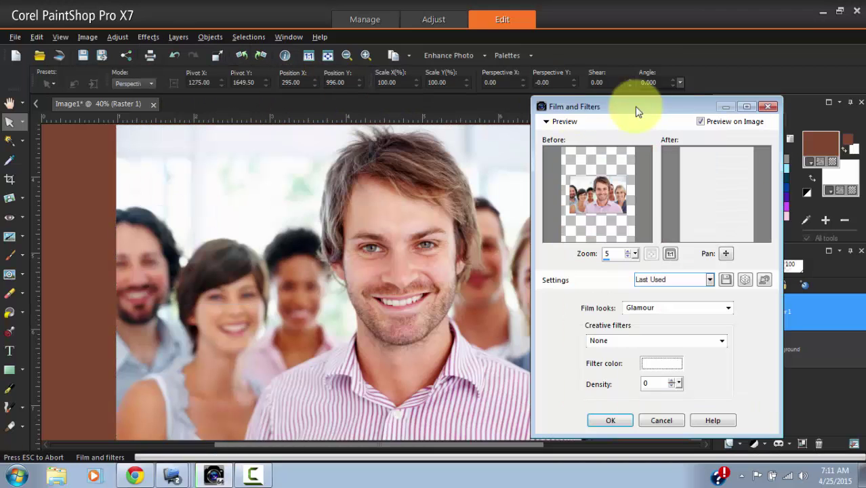
drag(670, 105, 715, 62)
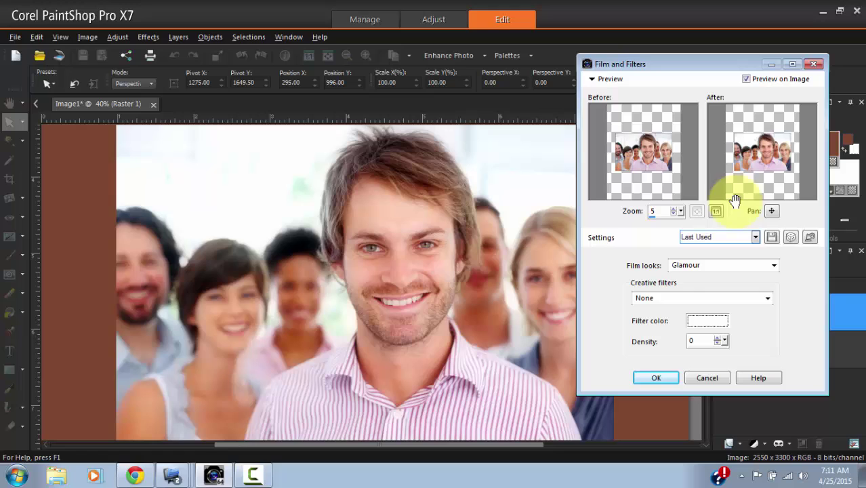
click(746, 79)
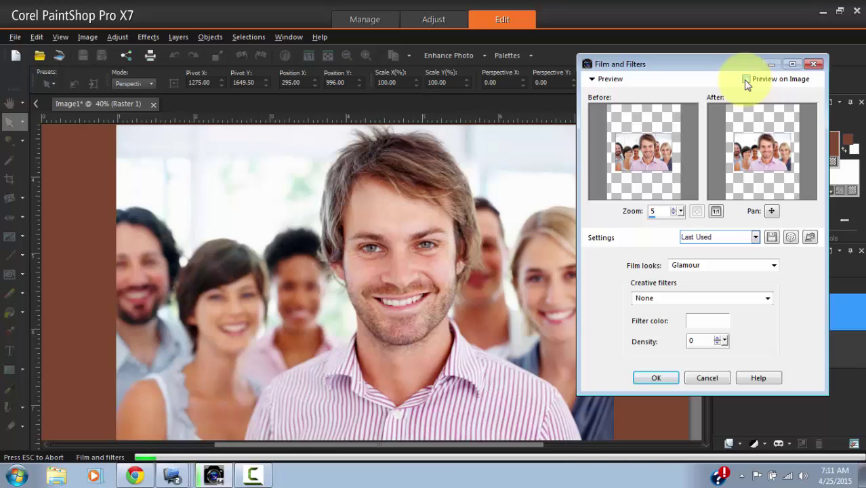
click(745, 79)
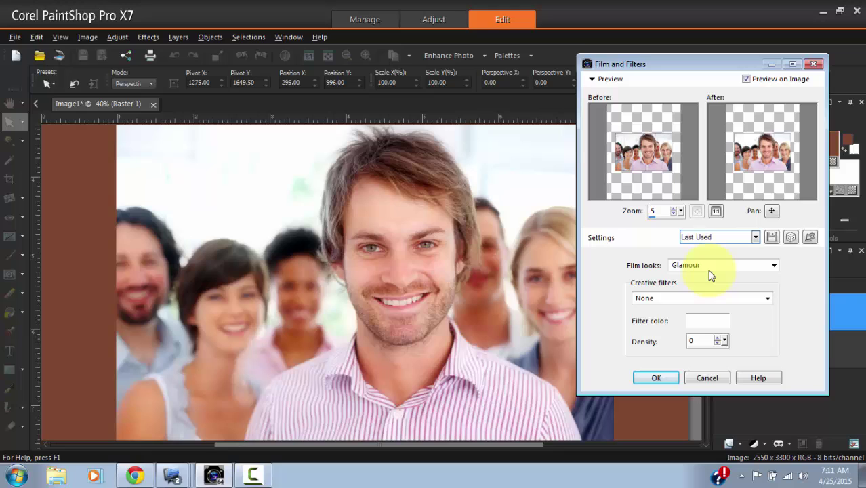
click(775, 265)
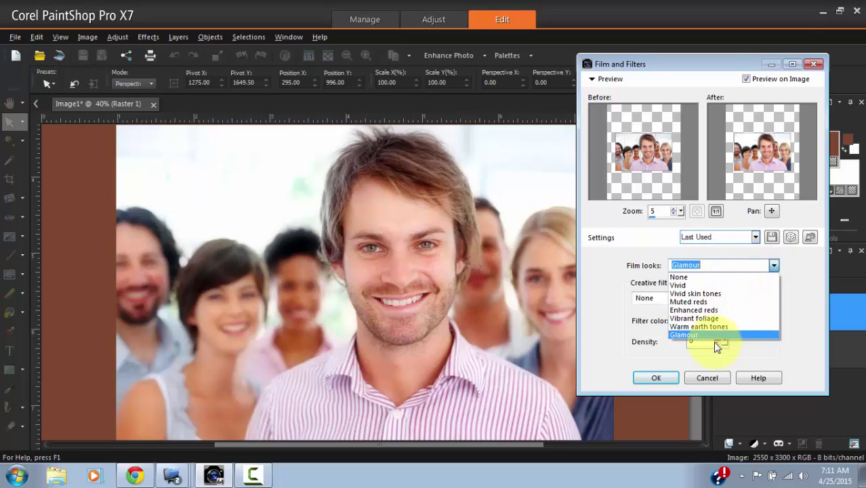
click(705, 327)
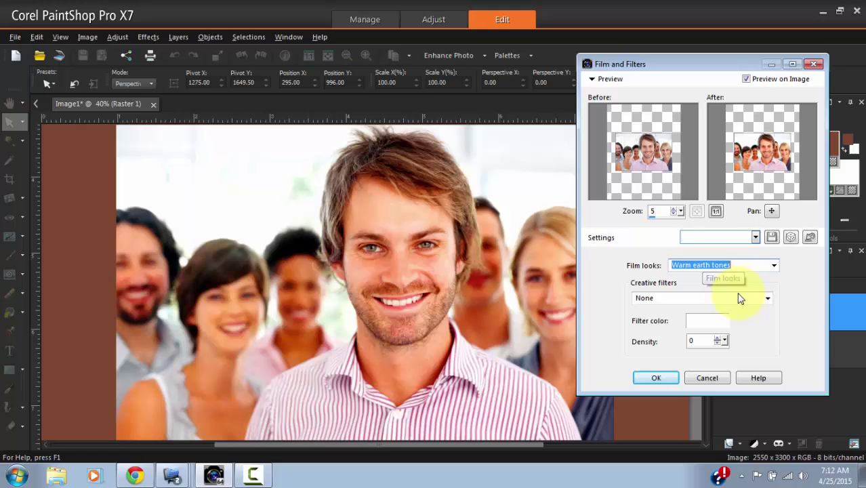
click(774, 266)
click(719, 295)
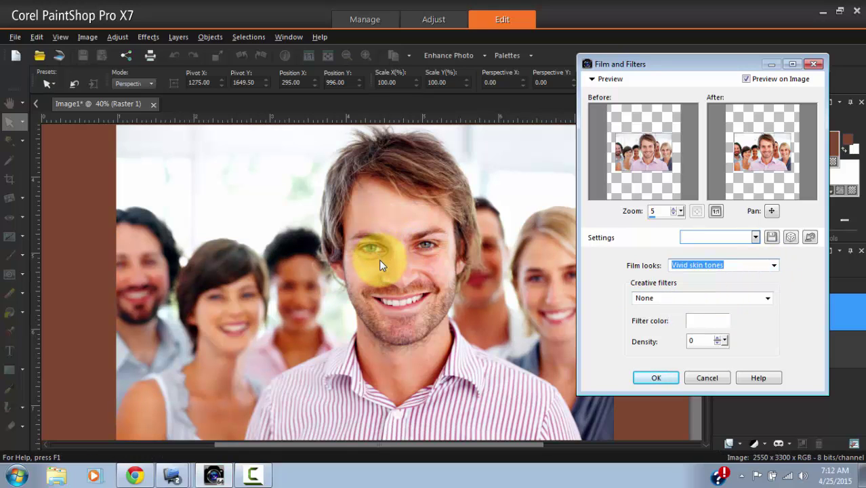
click(705, 378)
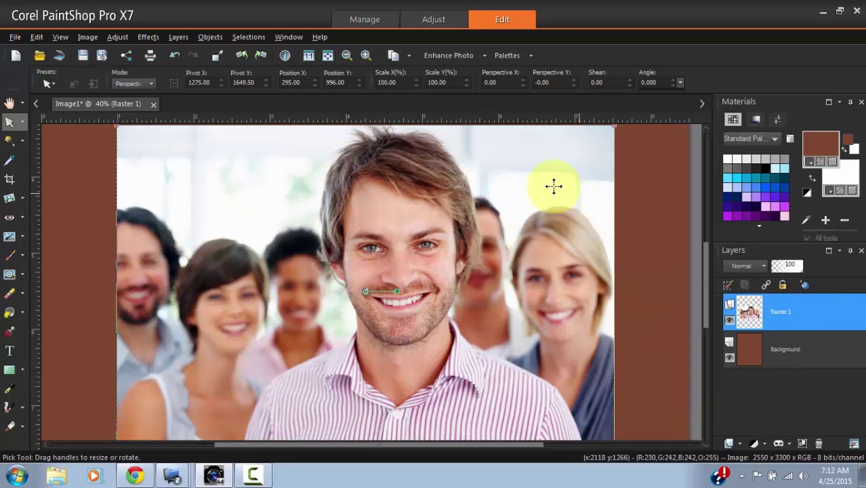
Browse the Objects, Selections and Window menu commands.
click(240, 38)
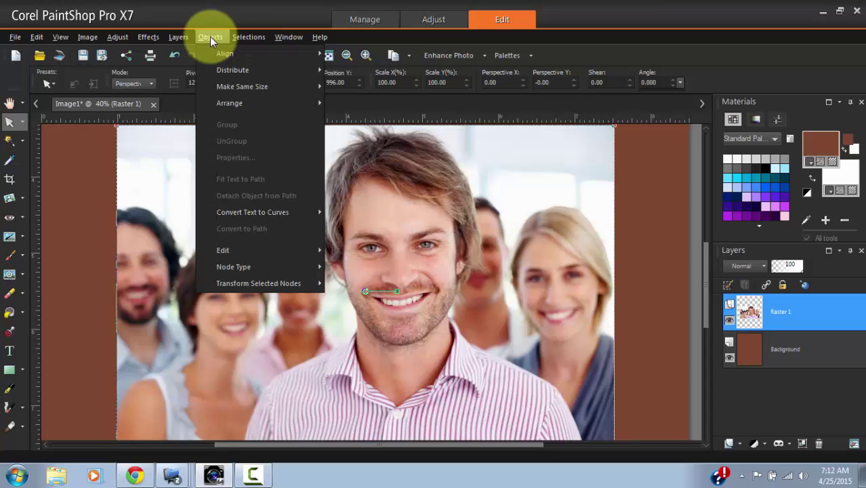
mouse_move(246, 38)
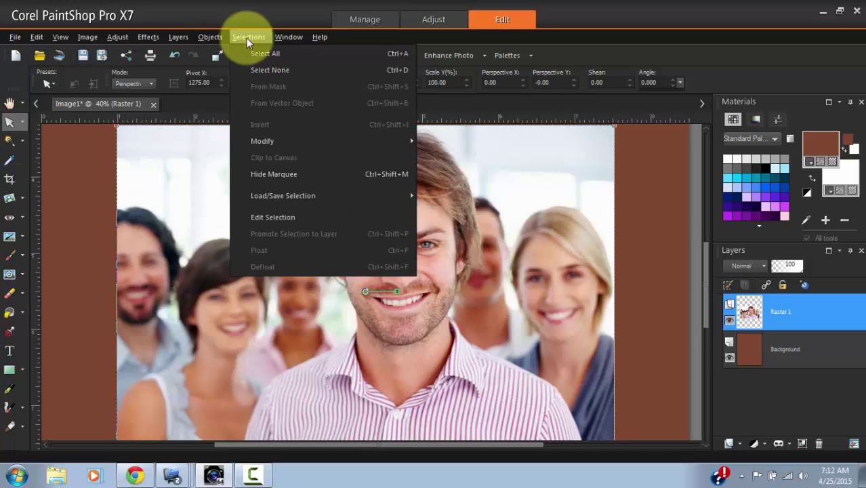
mouse_move(275, 147)
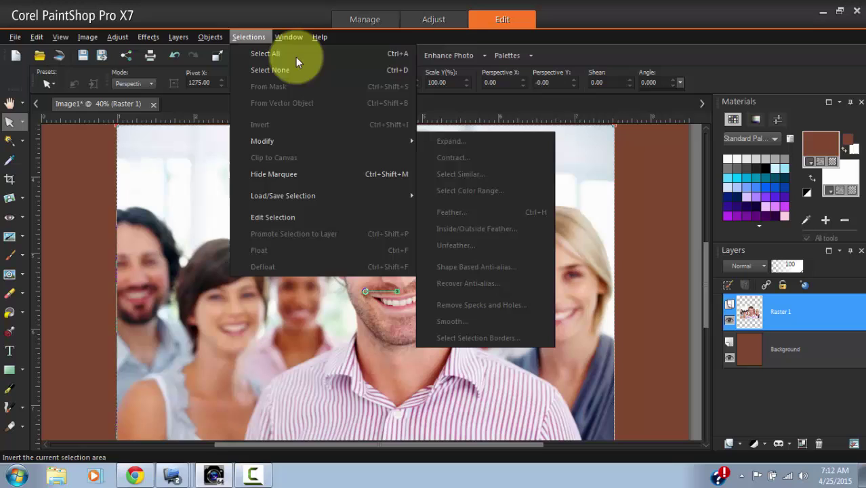
mouse_move(289, 37)
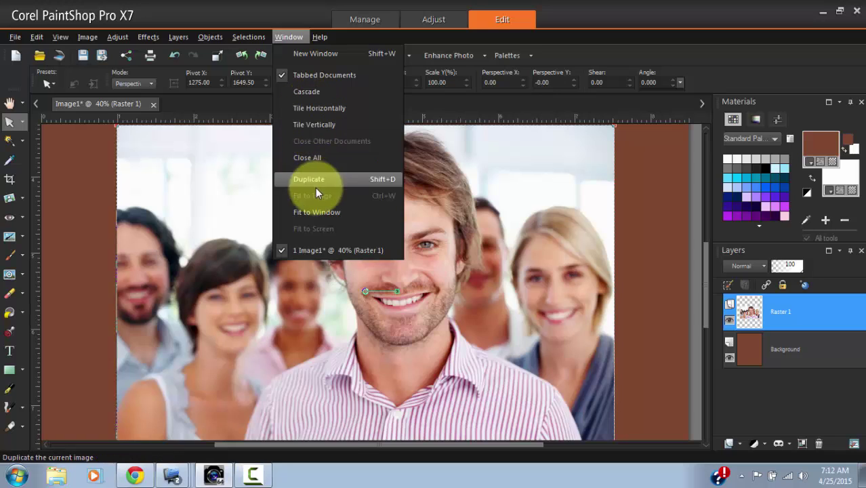
Tile the image vertically as a floating window, then apply Cascade and Fit to Image.
click(315, 127)
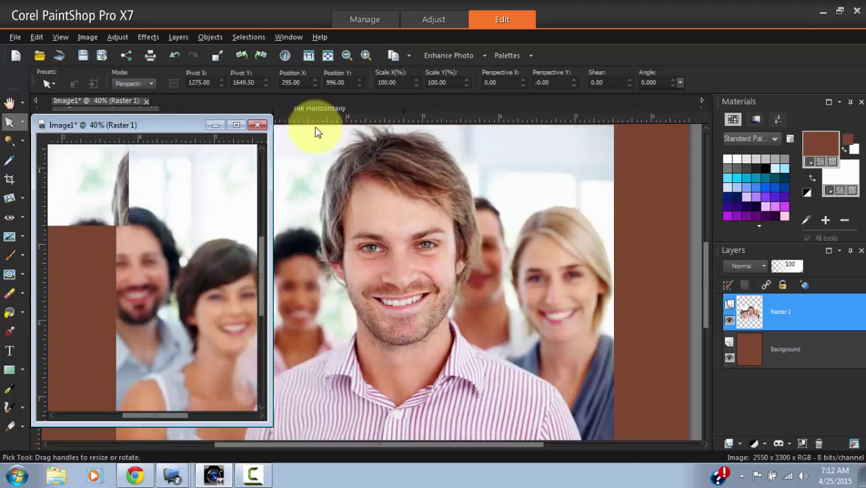
drag(388, 108, 409, 160)
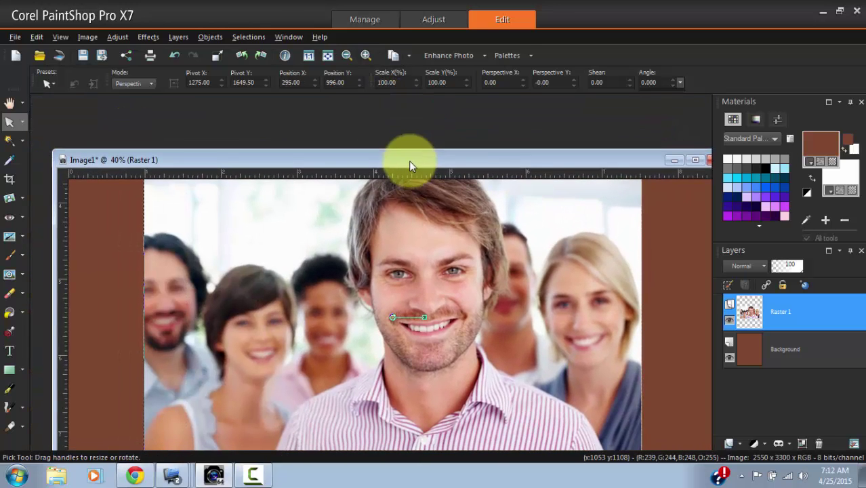
click(289, 36)
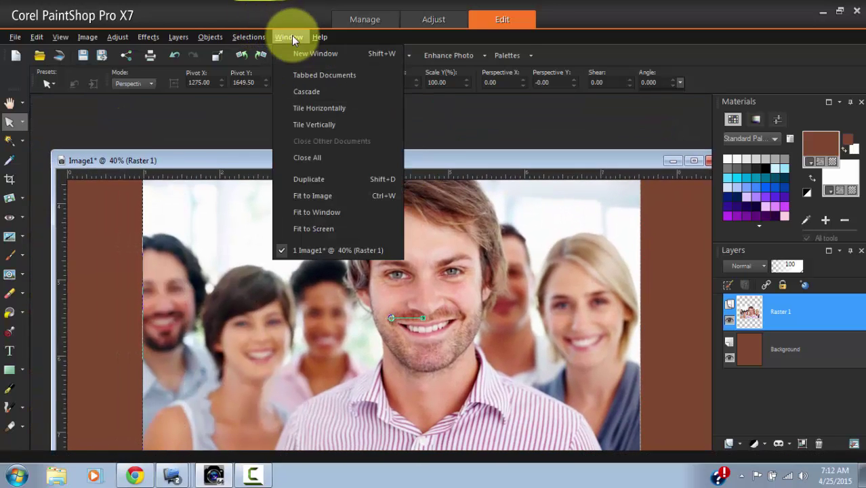
click(310, 95)
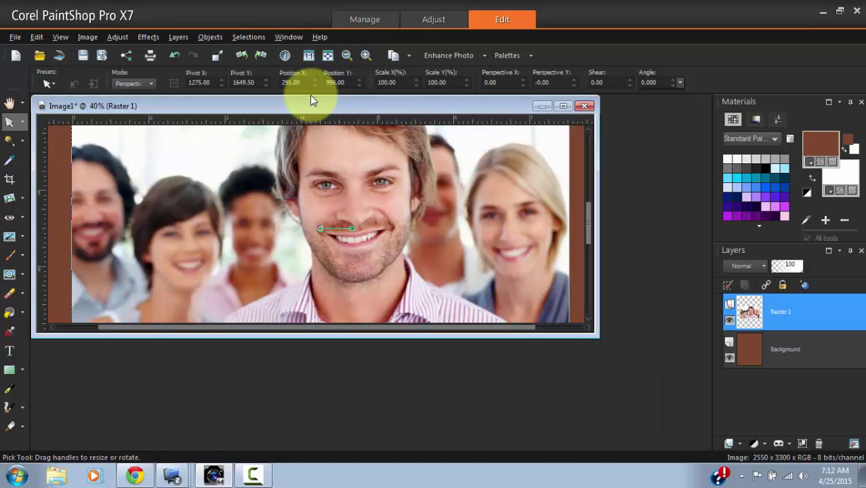
click(290, 39)
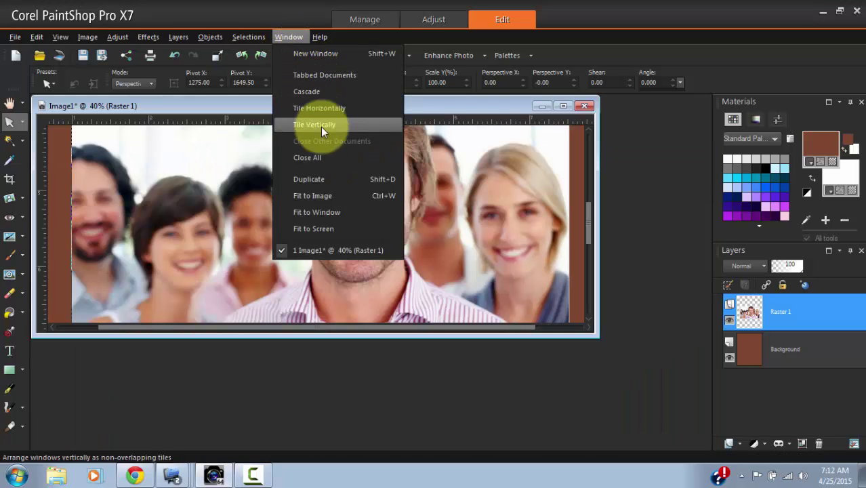
click(310, 224)
Move the Image1 window right and maximize it to fill the workspace.
click(248, 37)
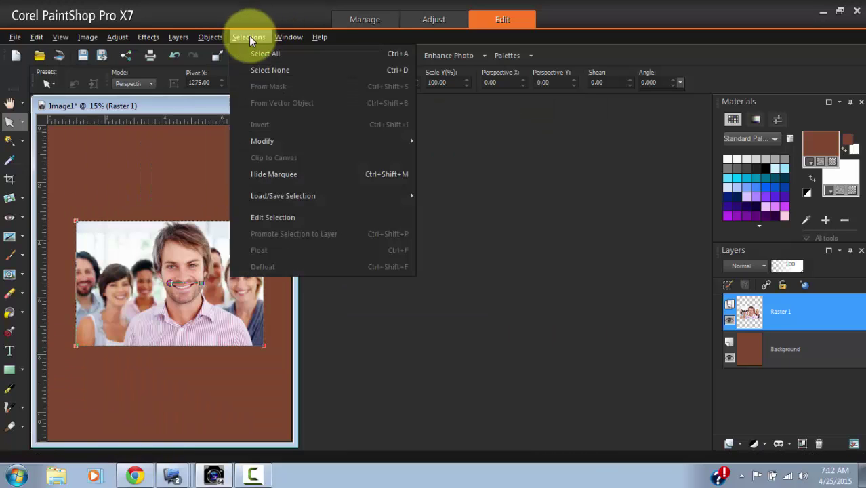
mouse_move(279, 36)
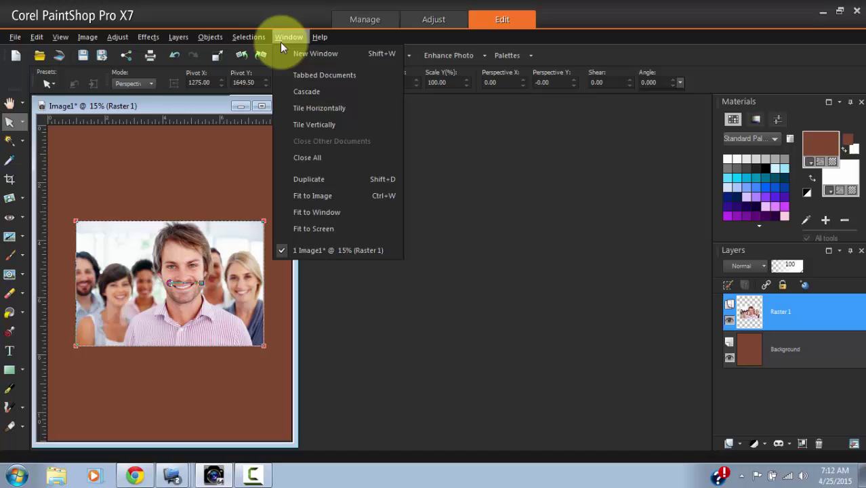
drag(202, 105, 269, 116)
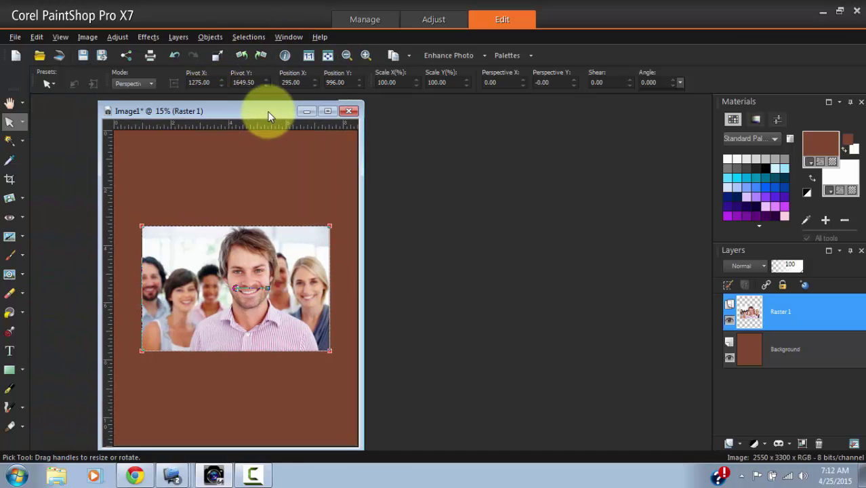
click(326, 111)
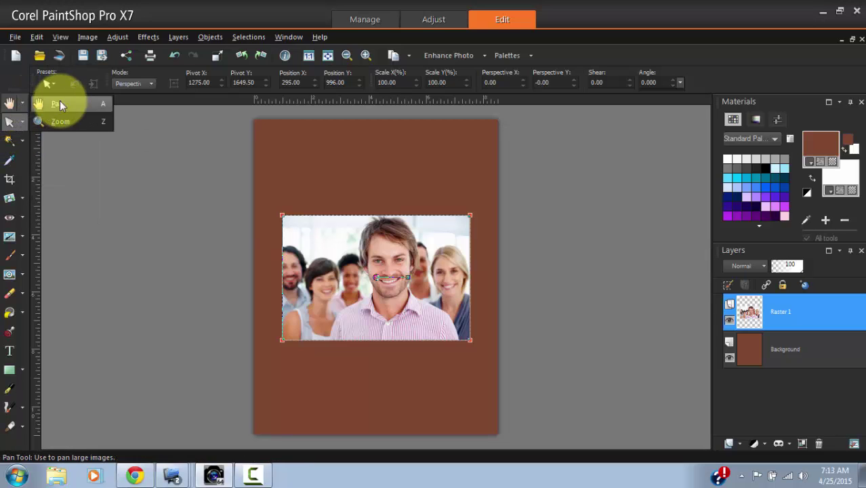
Zoom in and pan to bring the top of the group photo into view.
click(59, 103)
scroll(389, 281, up, 5)
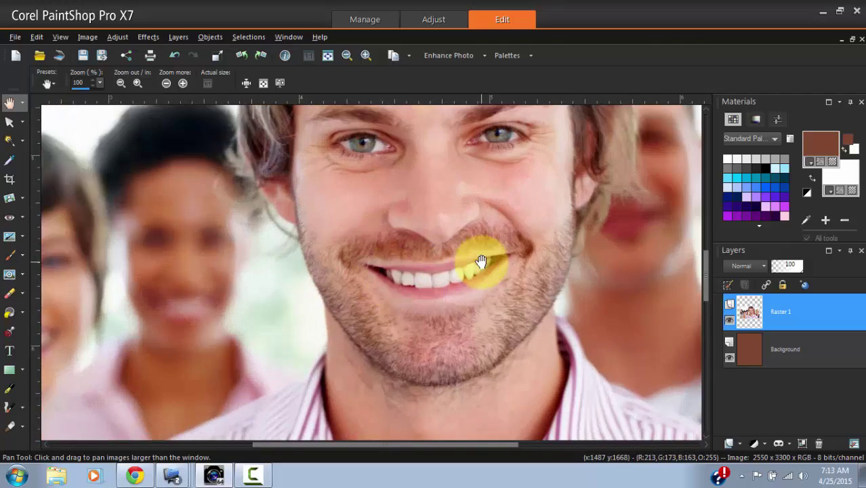
drag(480, 252, 448, 372)
drag(304, 304, 457, 393)
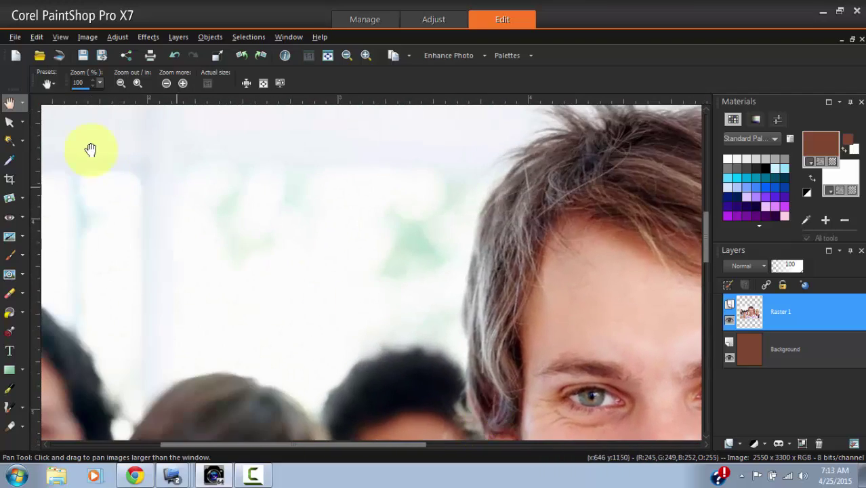
drag(89, 147, 395, 318)
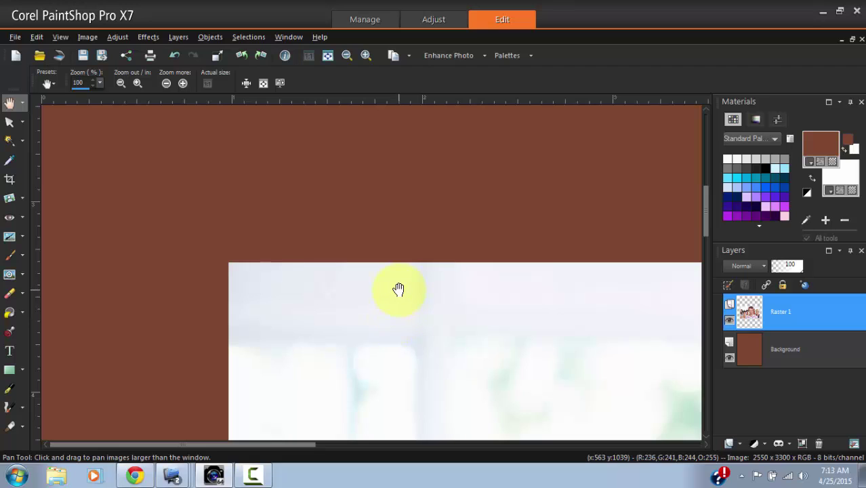
drag(506, 358, 333, 267)
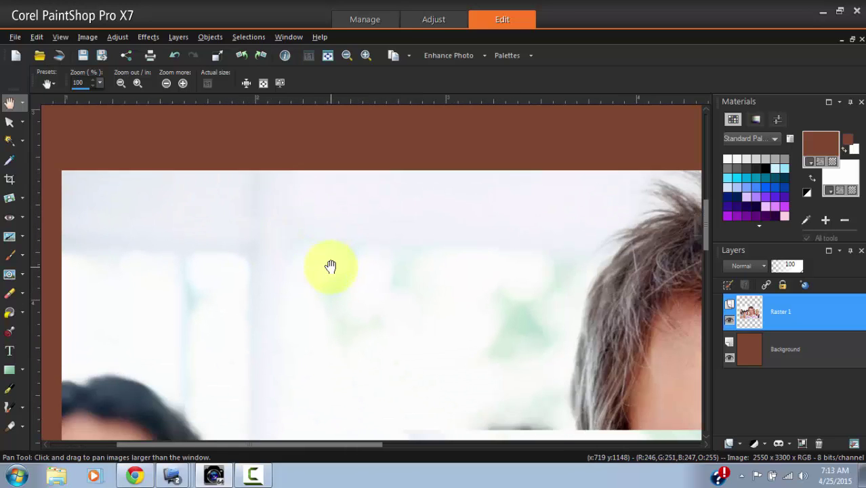
Move the Raster 1 group photo to position 395, 1041 on the brown page.
click(9, 125)
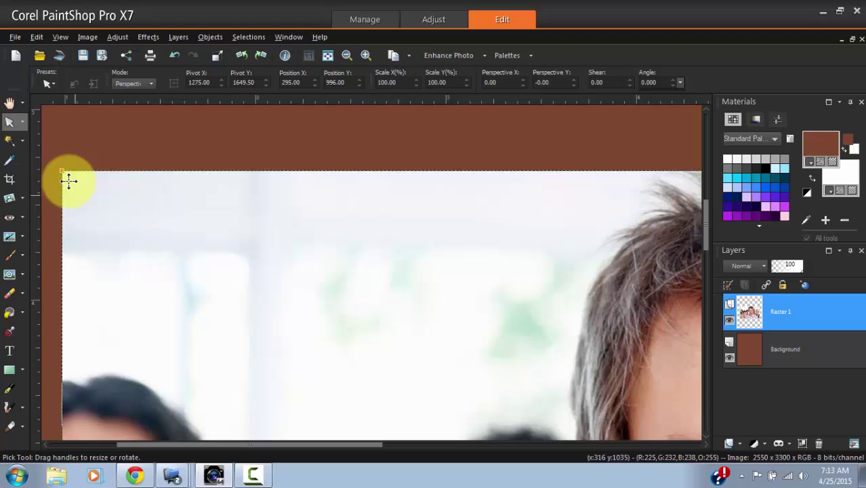
drag(126, 172, 341, 206)
scroll(341, 206, down, 3)
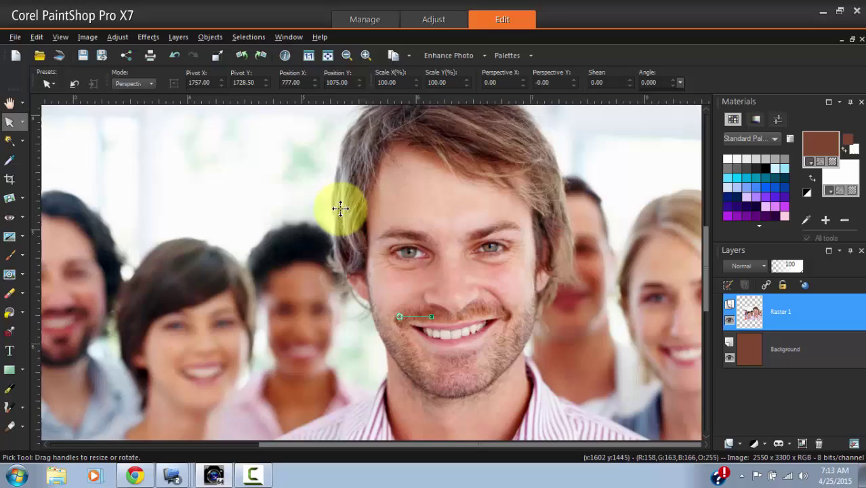
scroll(348, 267, up, 4)
scroll(348, 271, down, 2)
scroll(350, 272, down, 2)
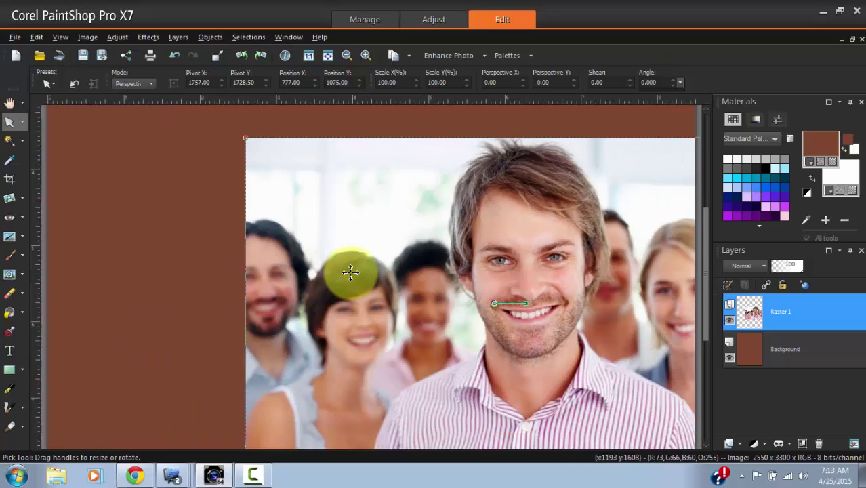
scroll(350, 272, up, 2)
scroll(351, 273, down, 3)
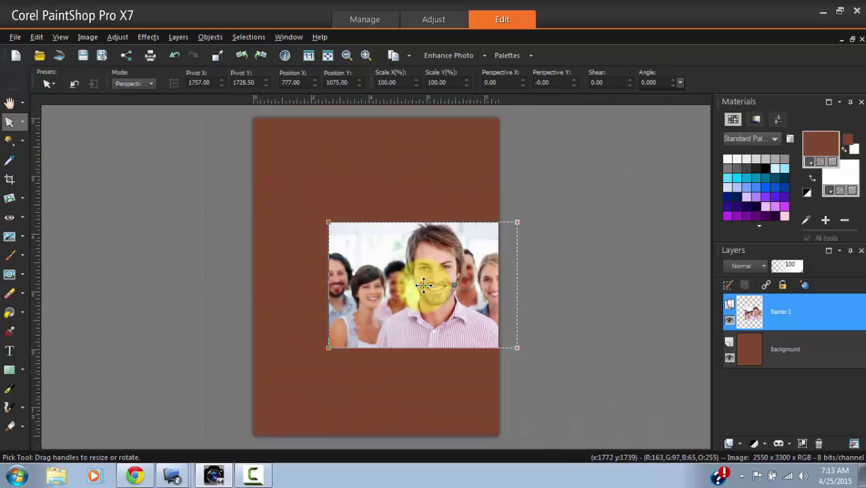
scroll(421, 285, up, 2)
drag(428, 282, 306, 267)
scroll(305, 270, down, 2)
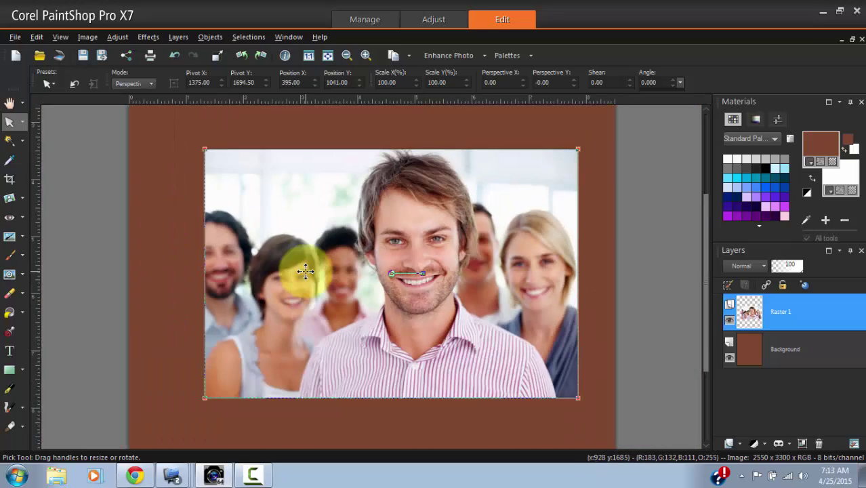
scroll(216, 245, up, 4)
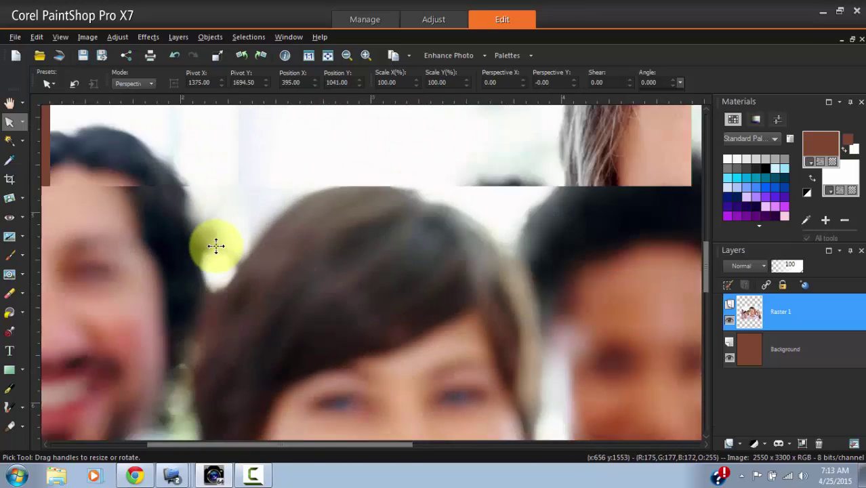
scroll(217, 245, down, 5)
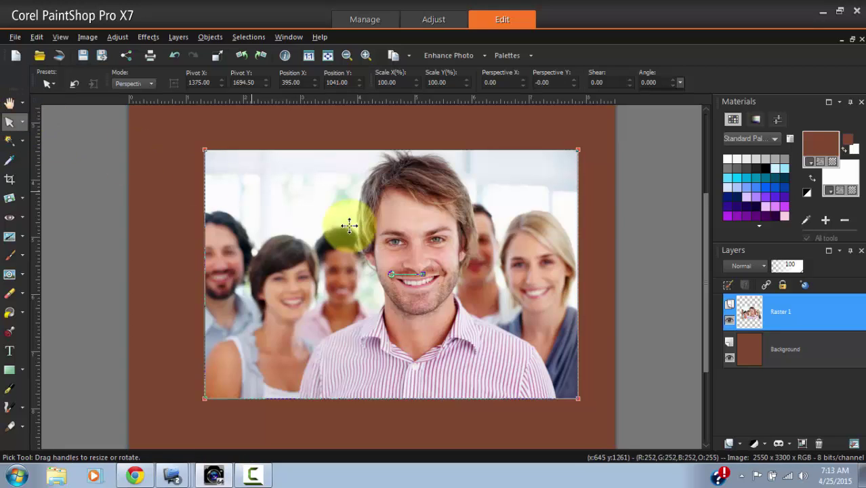
click(354, 129)
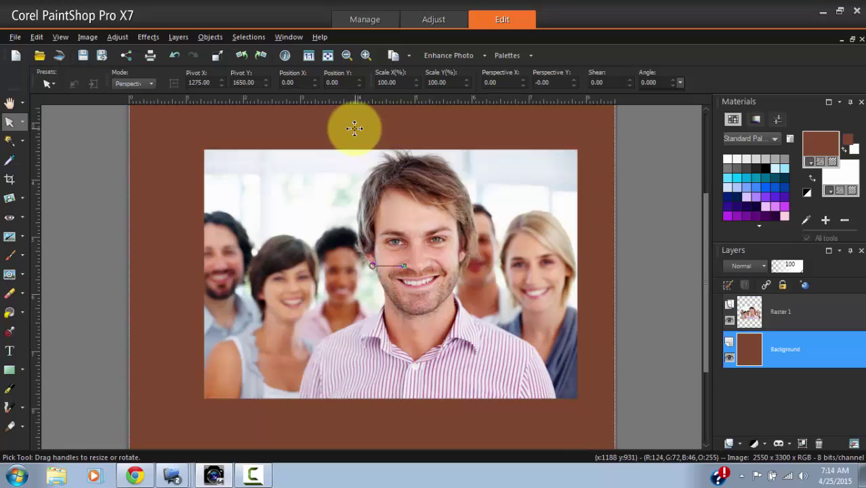
click(339, 194)
click(433, 139)
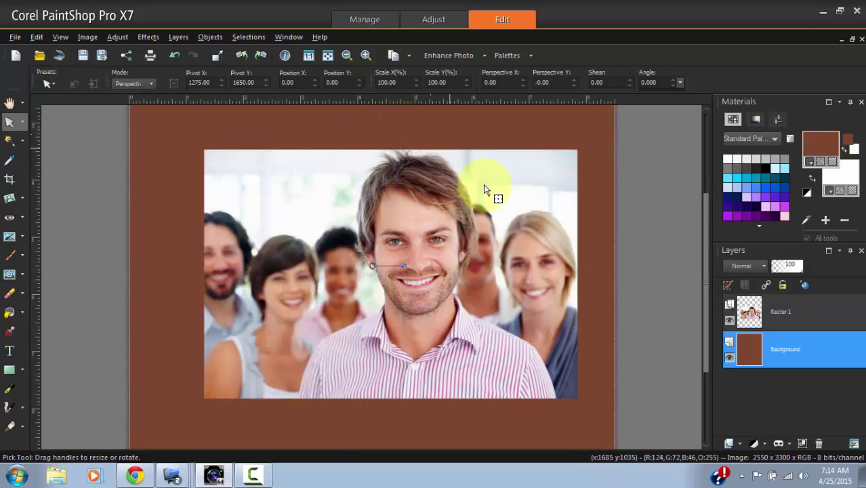
click(542, 236)
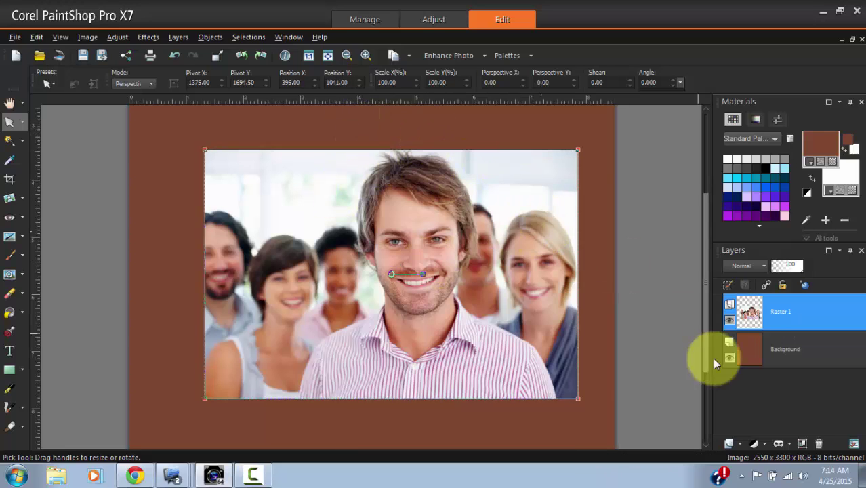
click(761, 352)
click(755, 309)
click(758, 355)
click(763, 321)
click(758, 351)
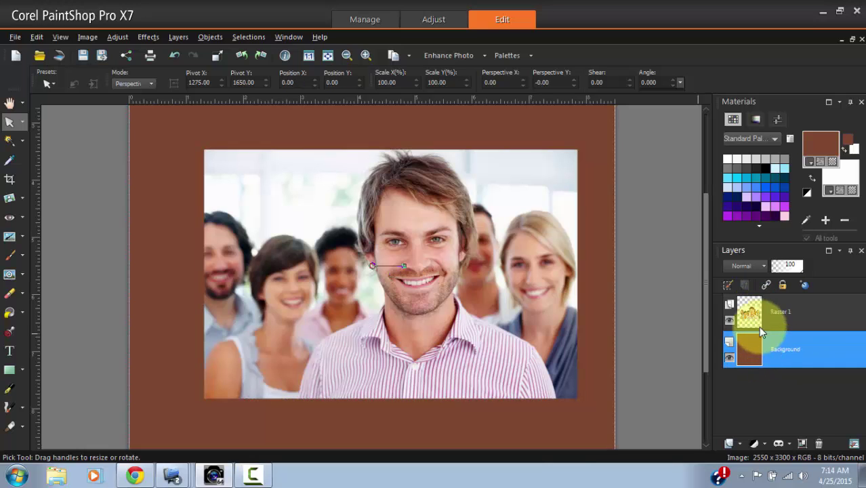
click(762, 319)
click(755, 348)
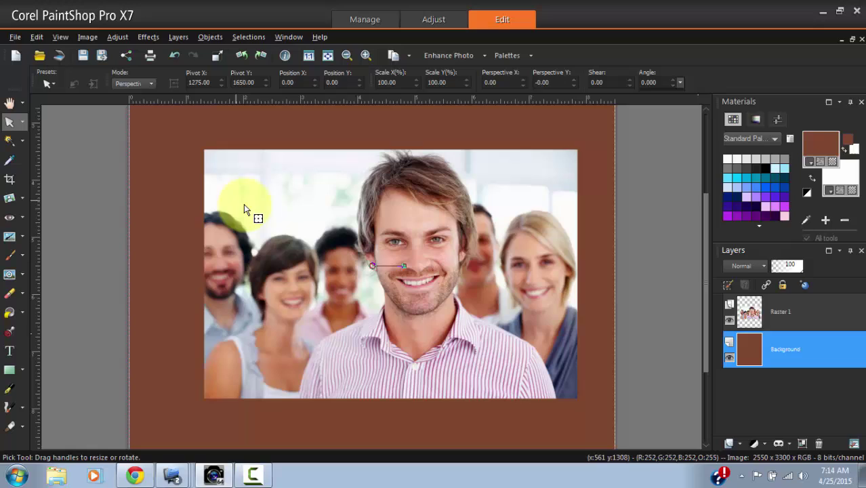
click(318, 203)
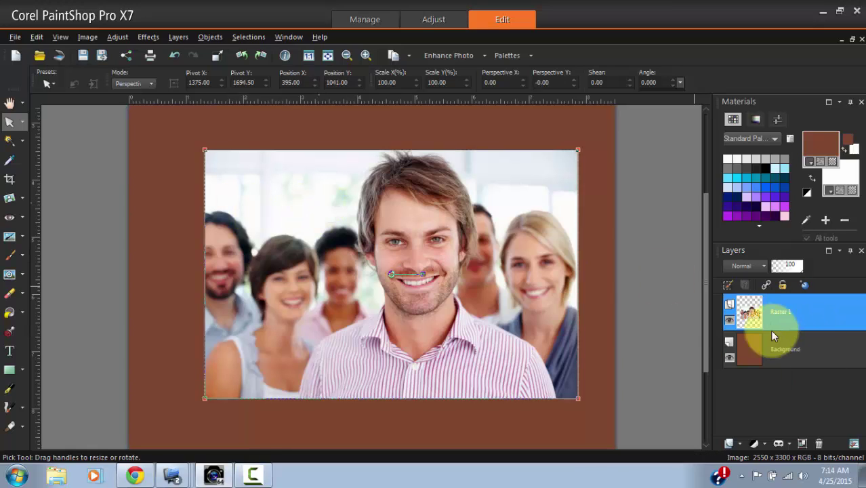
click(168, 203)
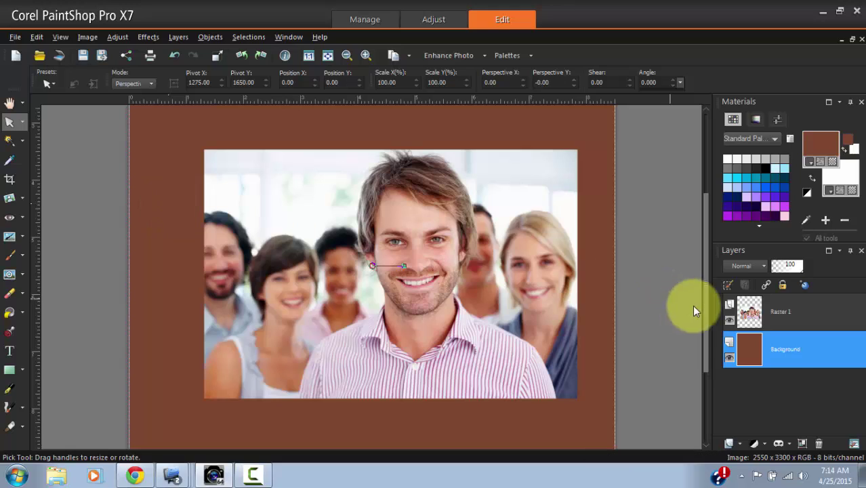
drag(857, 349, 724, 444)
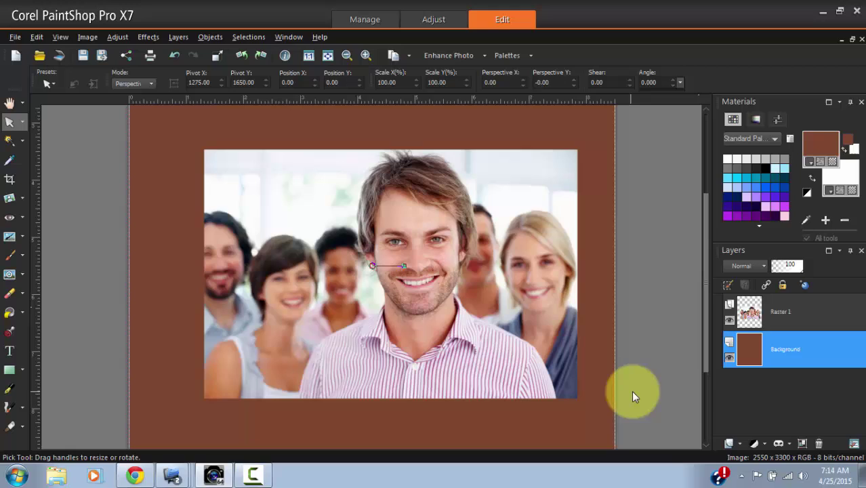
mouse_move(738, 344)
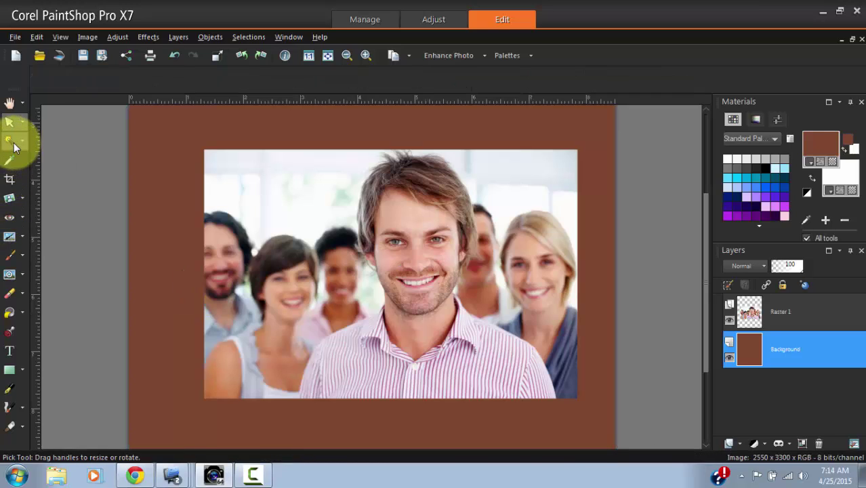
Switch the selection tool to rectangular Selection.
click(16, 144)
click(23, 142)
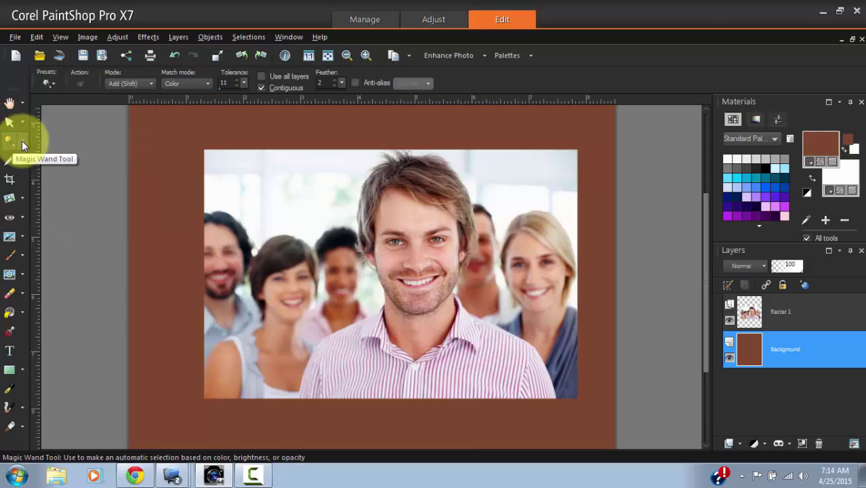
click(22, 141)
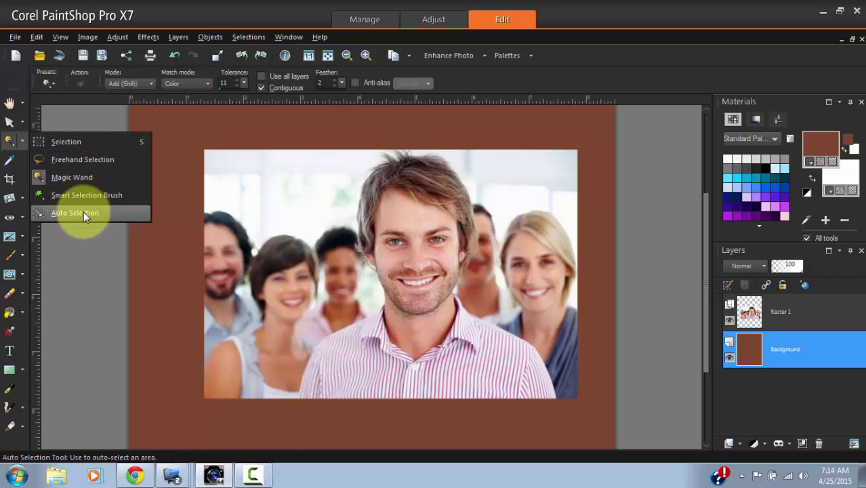
click(65, 143)
Select a rectangle over the central faces, then deselect with Ctrl+D.
drag(250, 178, 512, 355)
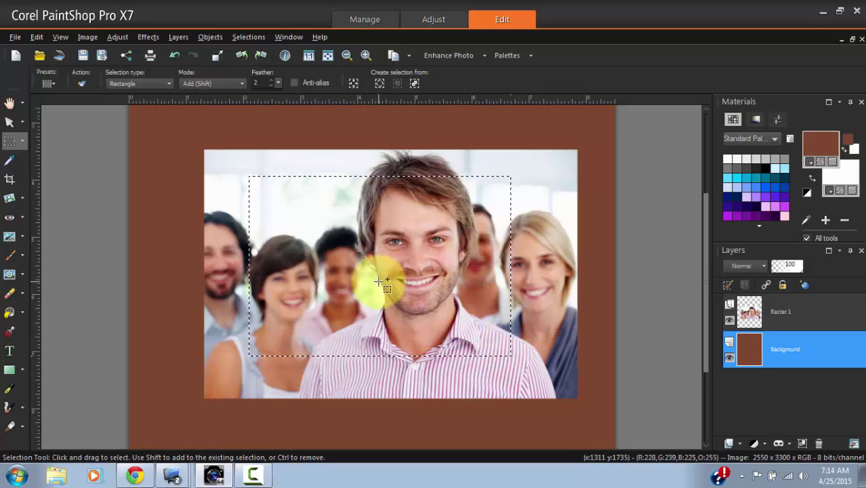
key(shift)
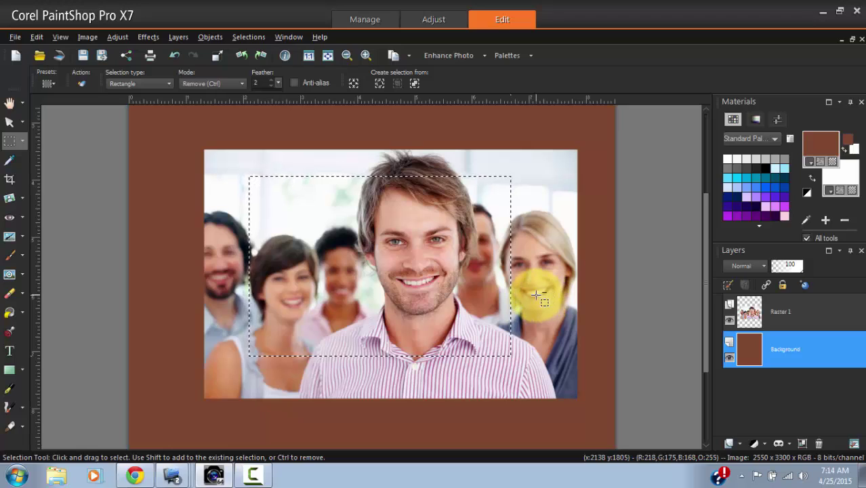
key(ctrl+d)
click(21, 144)
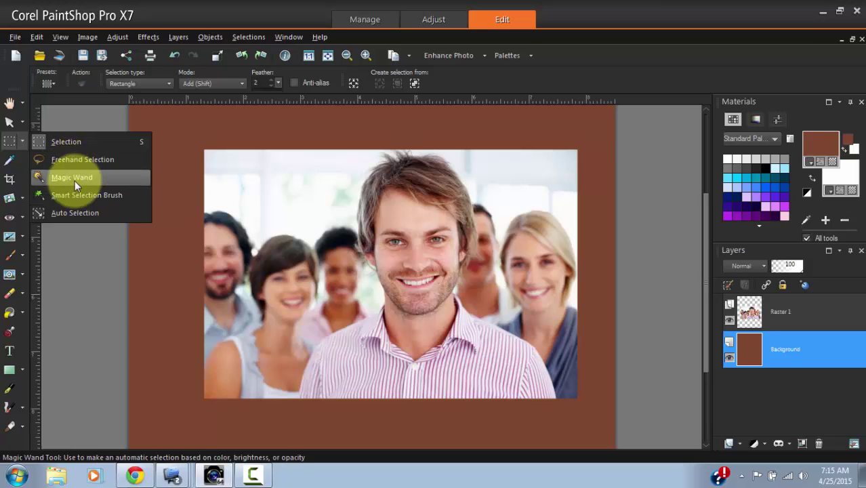
Choose the Dropper tool and zoom in on the man's striped shirt.
click(13, 164)
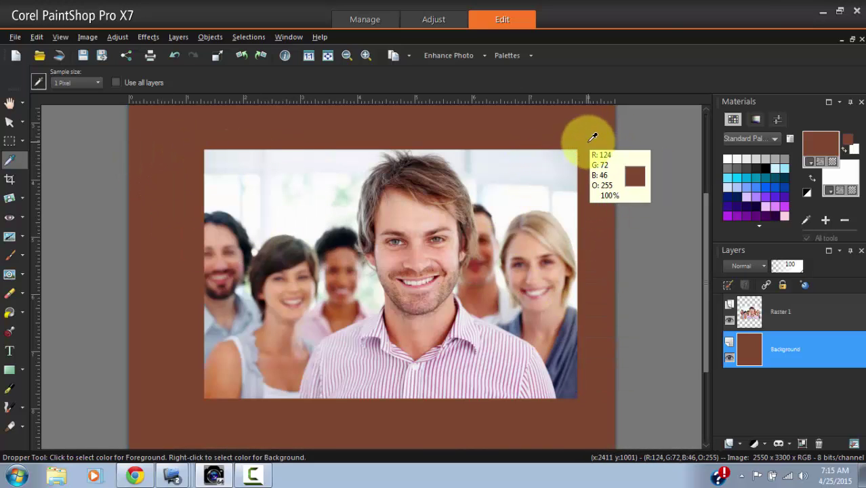
scroll(577, 349, up, 2)
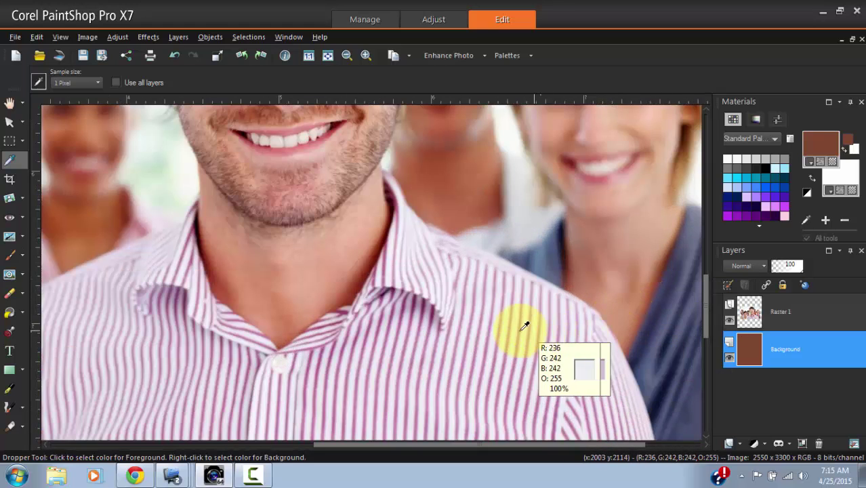
scroll(536, 331, up, 3)
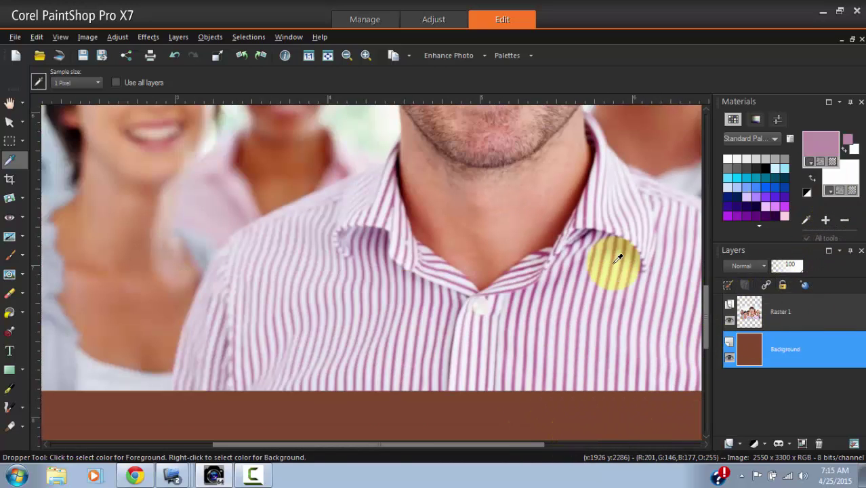
scroll(585, 300, up, 2)
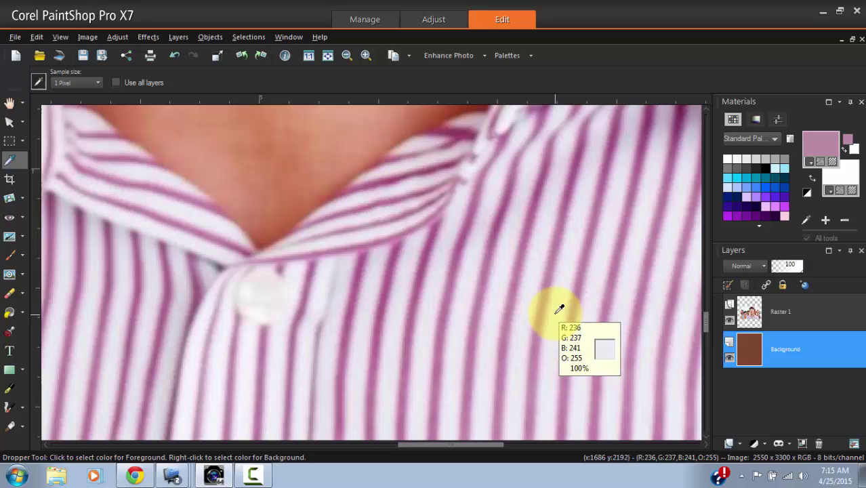
Sample the shirt stripe's pink-purple and flood-fill the brown Background layer with it.
click(429, 252)
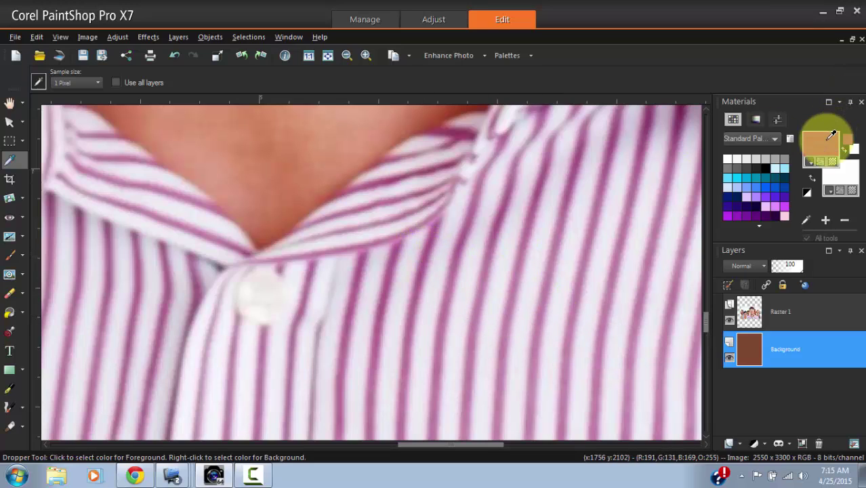
click(9, 313)
scroll(281, 299, down, 5)
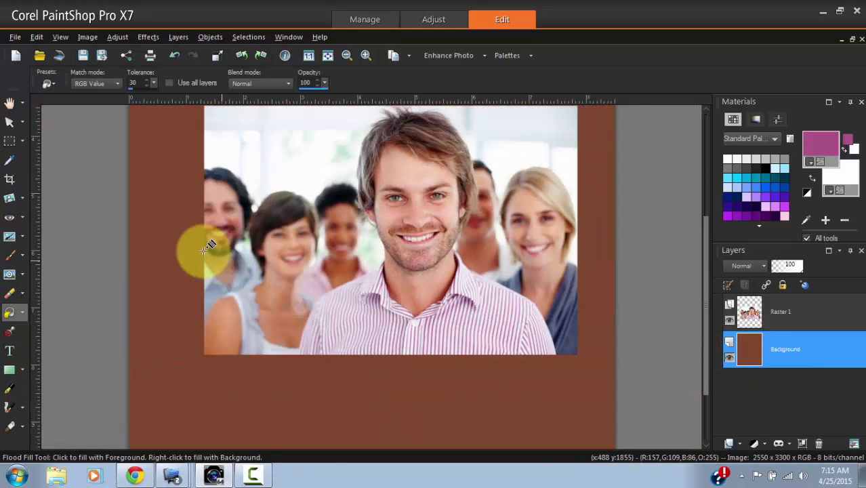
click(176, 246)
scroll(204, 257, down, 2)
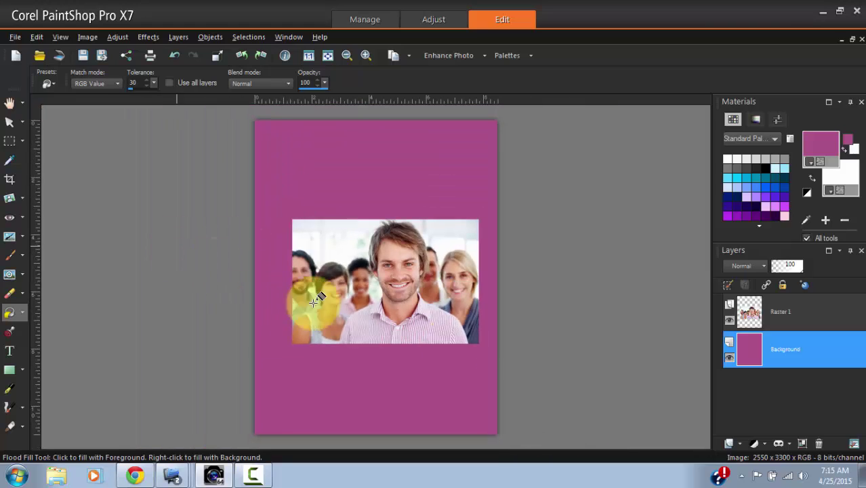
scroll(427, 315, up, 4)
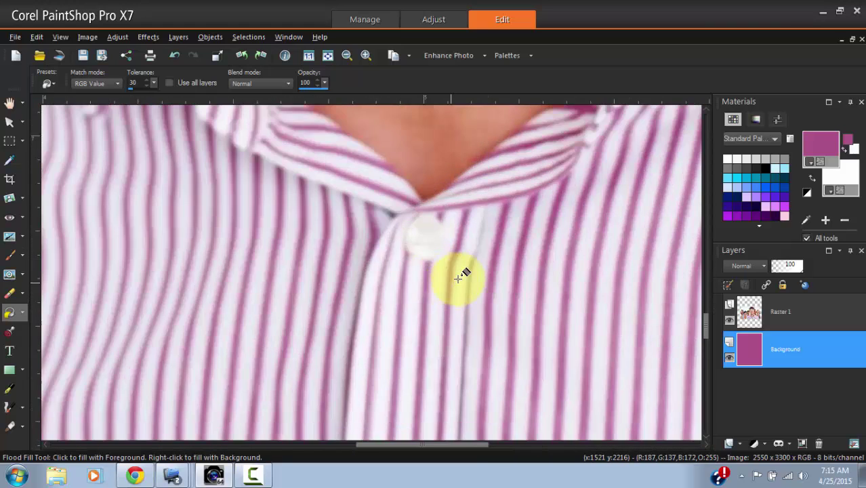
scroll(474, 333, down, 2)
scroll(468, 352, down, 3)
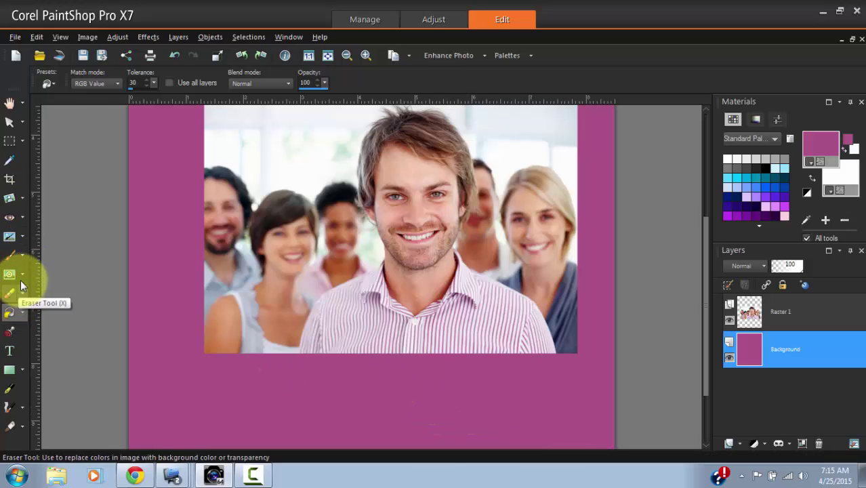
click(10, 180)
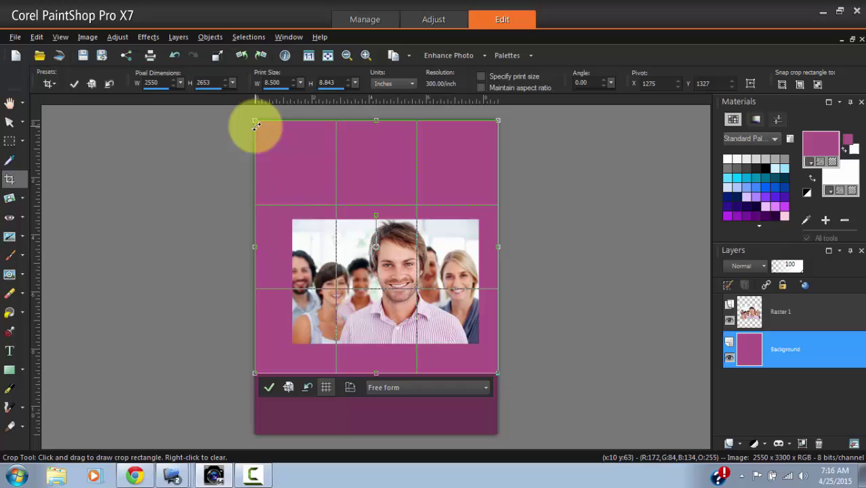
drag(253, 120, 352, 222)
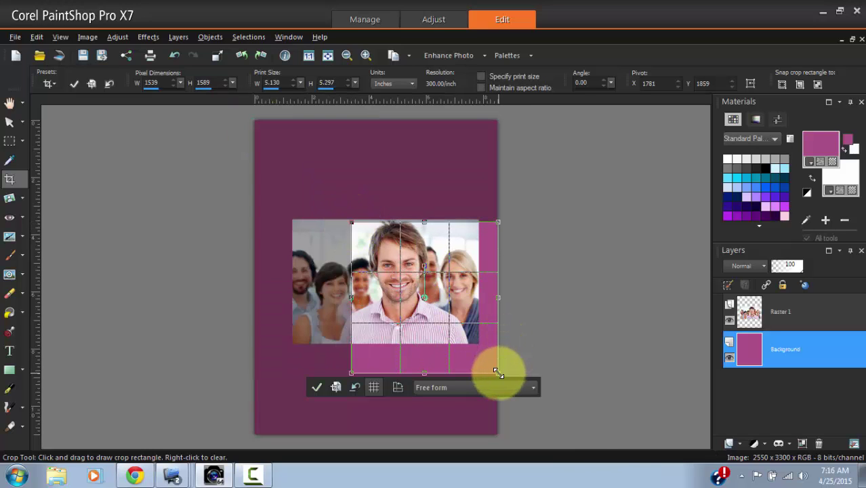
drag(497, 372, 444, 316)
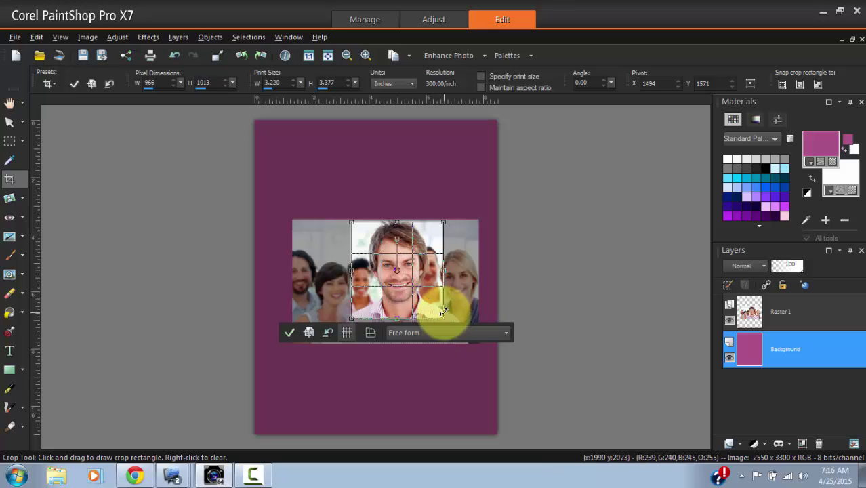
scroll(443, 313, up, 3)
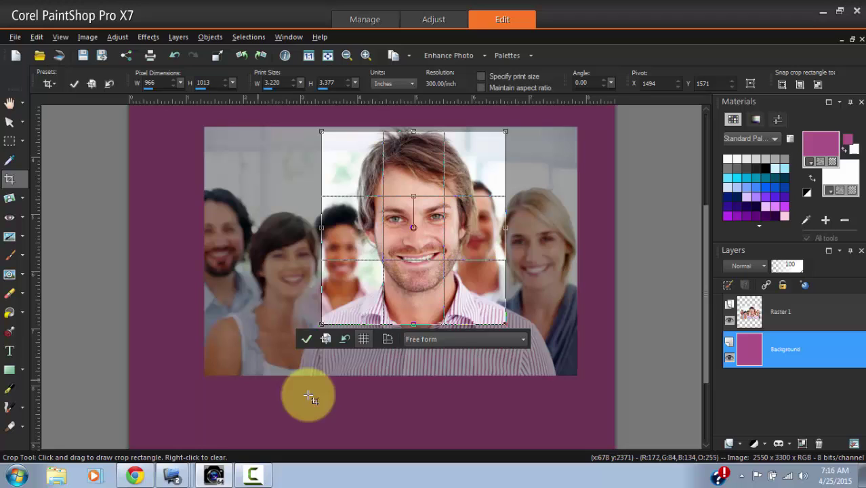
drag(435, 248, 440, 249)
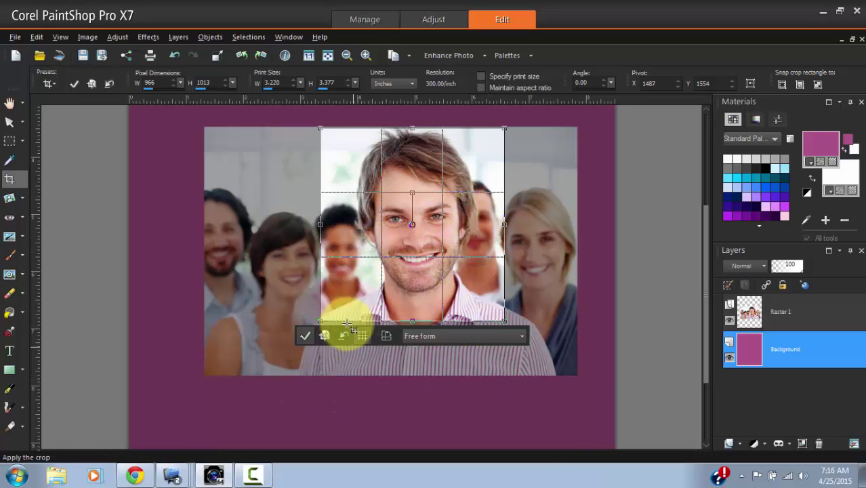
click(303, 341)
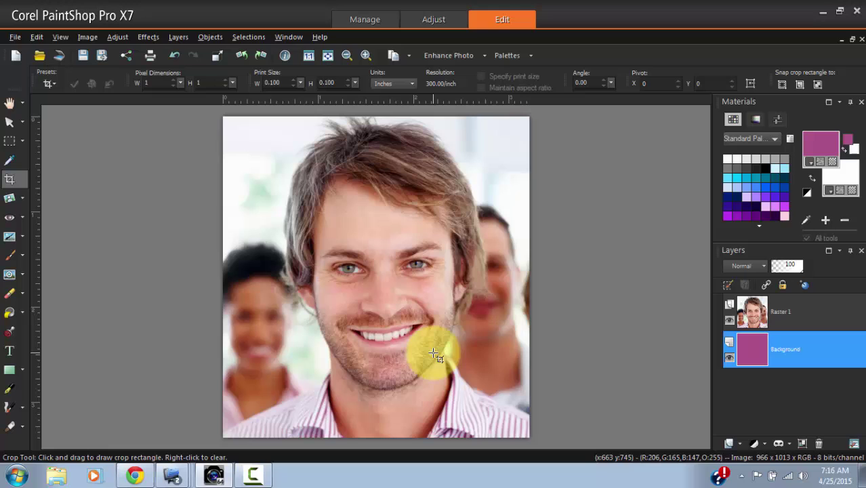
key(ctrl+z)
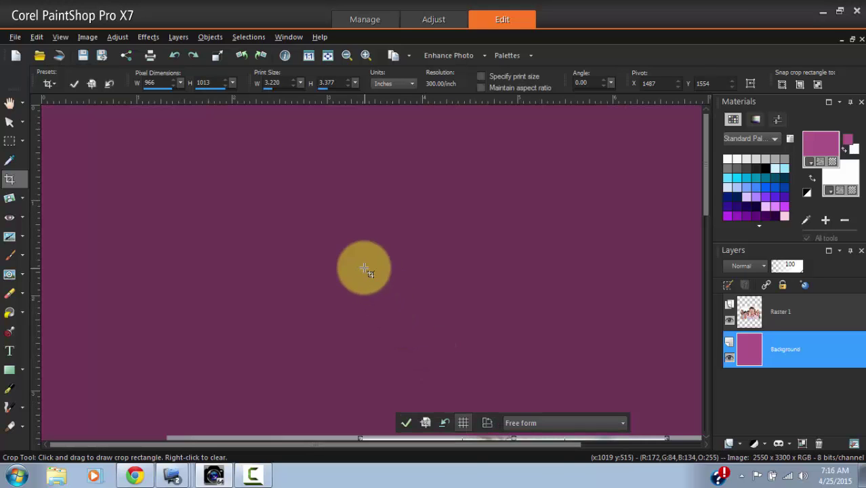
right_click(369, 262)
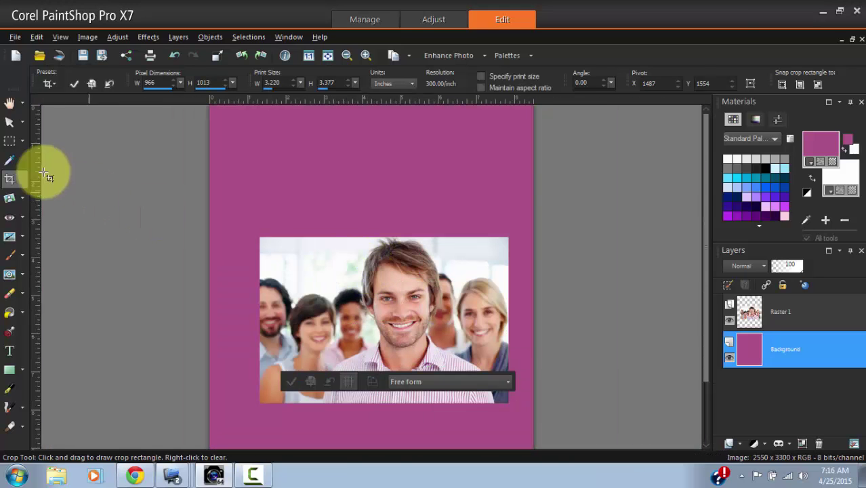
Browse the Straighten, Red Eye and Clone tool flyouts in the Tools toolbar.
click(22, 200)
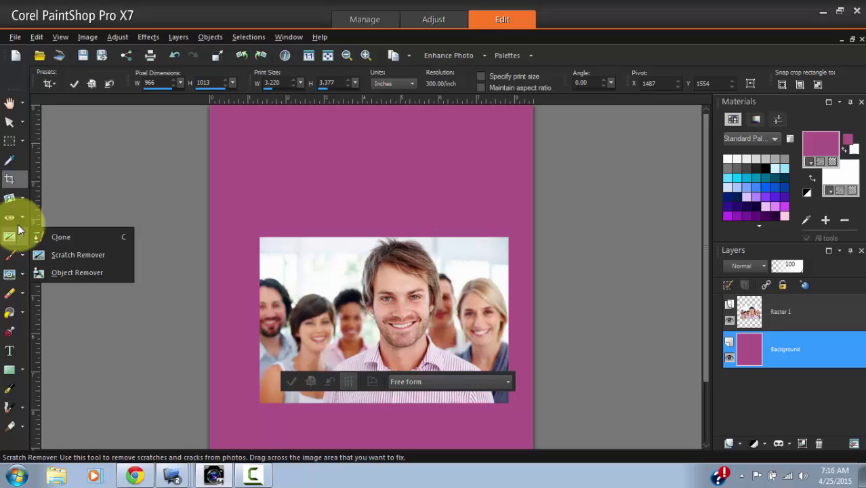
mouse_move(17, 221)
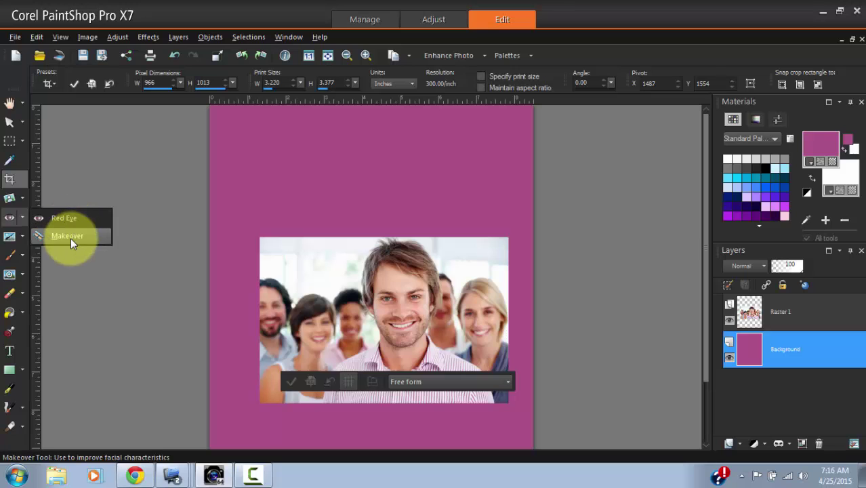
mouse_move(15, 243)
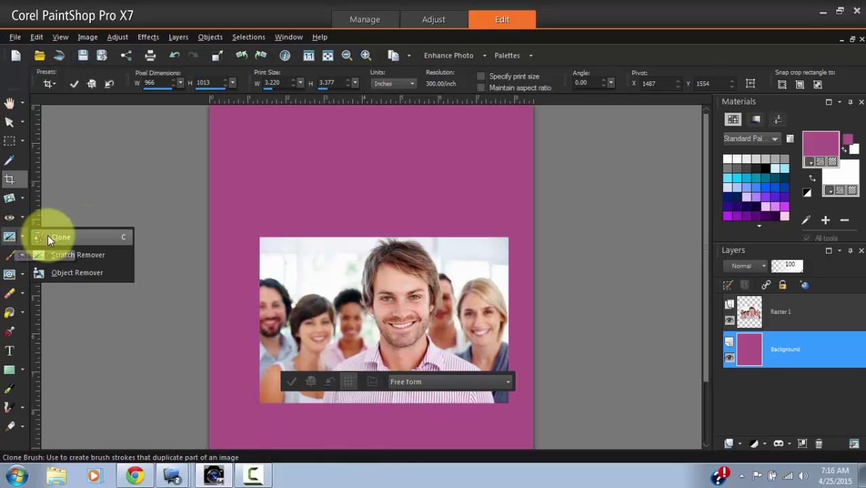
click(48, 236)
scroll(403, 310, up, 5)
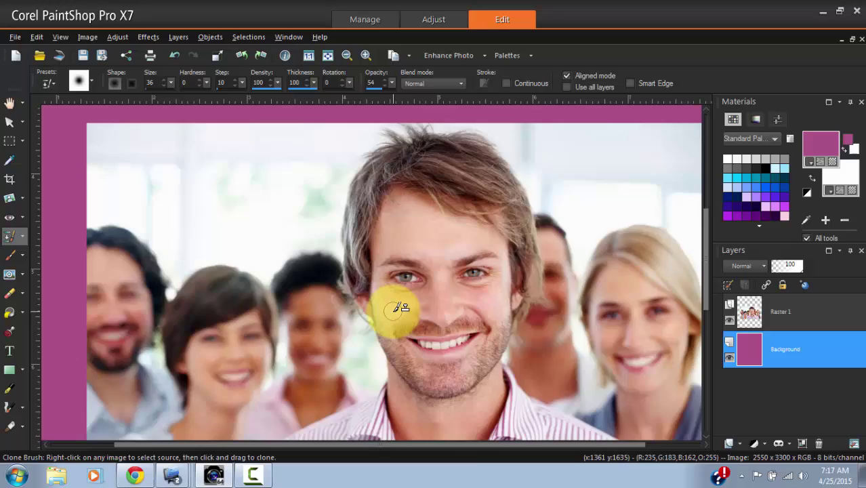
scroll(539, 330, up, 2)
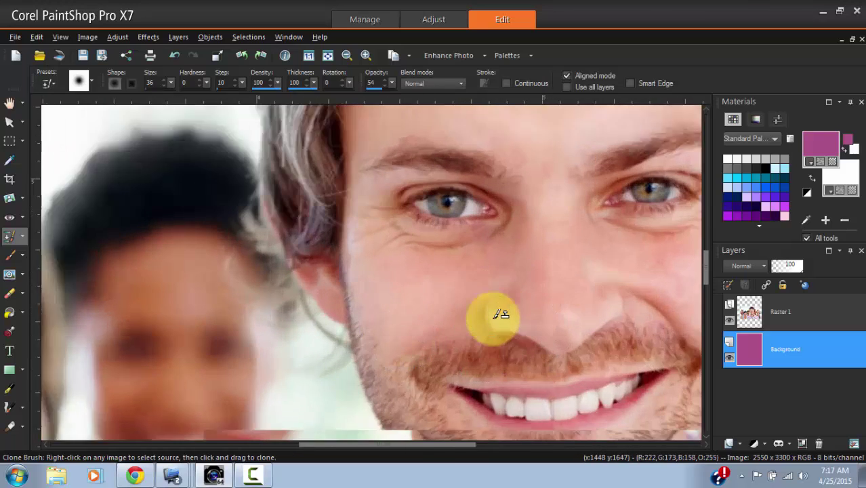
scroll(648, 174, down, 3)
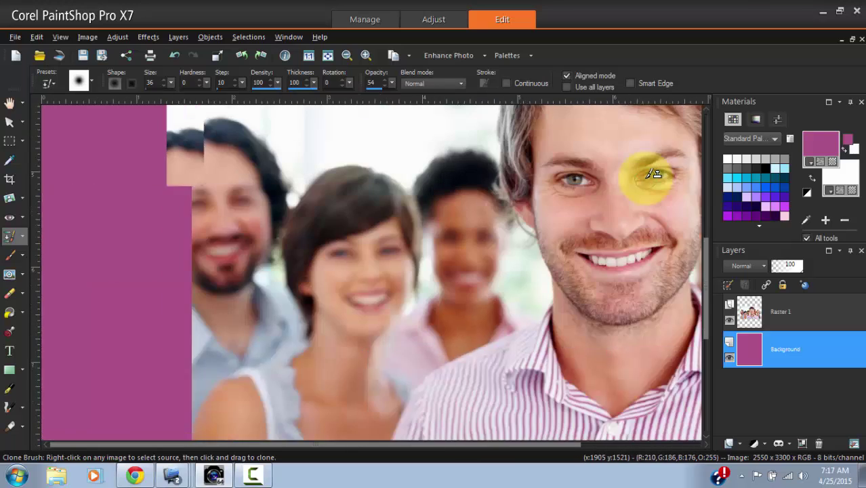
scroll(551, 174, up, 4)
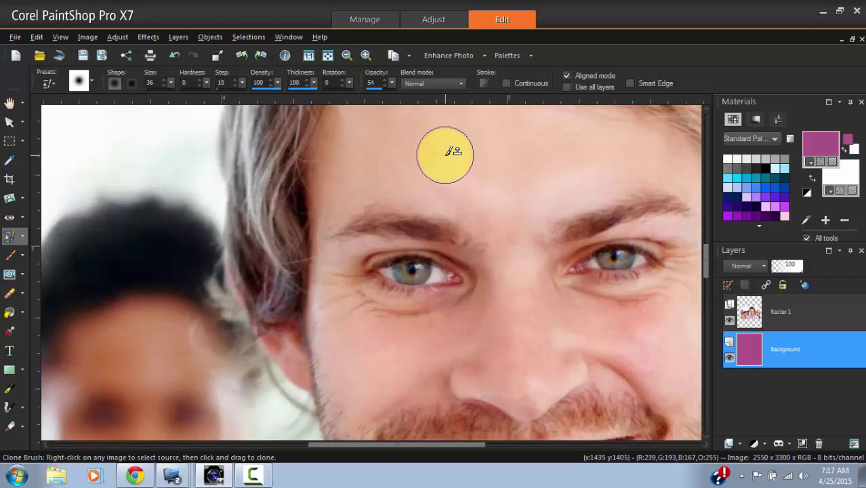
mouse_move(425, 153)
mouse_down()
mouse_move(458, 170)
mouse_move(536, 168)
mouse_move(633, 211)
mouse_move(527, 187)
mouse_move(576, 204)
mouse_up()
click(771, 314)
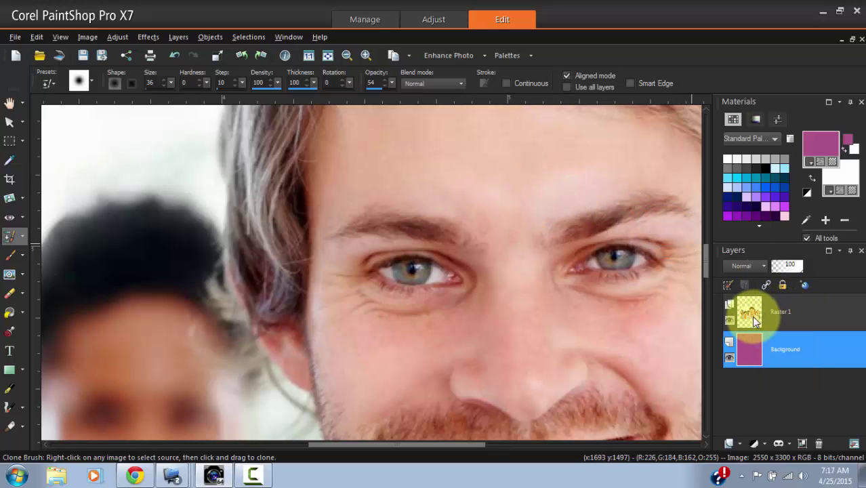
drag(772, 312, 754, 349)
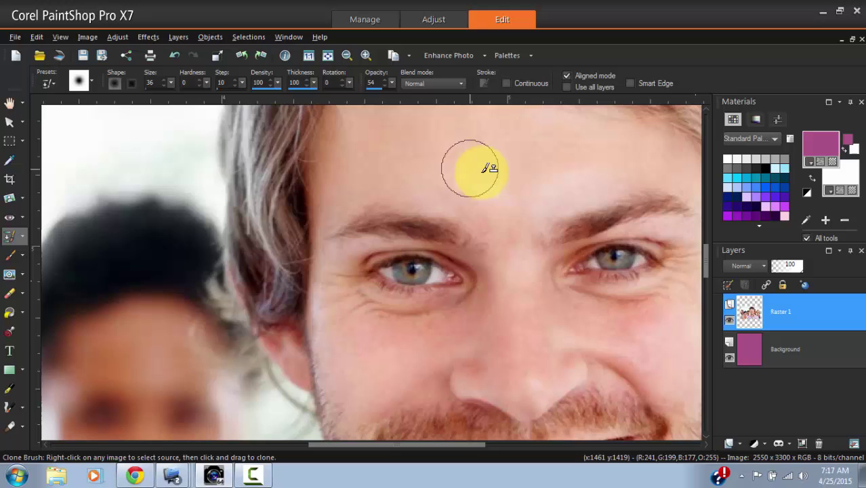
right_click(471, 168)
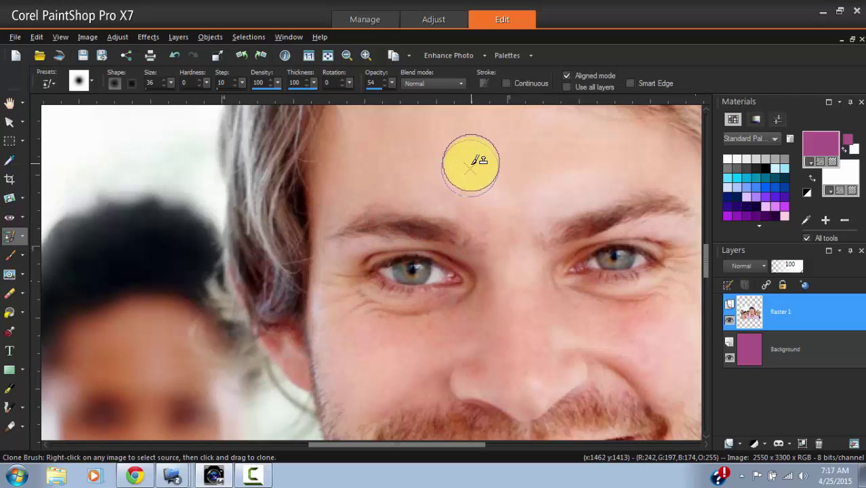
mouse_move(427, 220)
mouse_down()
mouse_move(401, 216)
mouse_move(416, 209)
mouse_move(397, 215)
mouse_move(439, 198)
mouse_move(480, 150)
mouse_move(472, 153)
mouse_move(492, 154)
mouse_move(468, 183)
mouse_move(414, 199)
mouse_move(402, 220)
mouse_move(429, 225)
mouse_move(395, 216)
mouse_move(423, 229)
mouse_move(392, 215)
mouse_move(442, 233)
mouse_move(414, 203)
mouse_move(389, 221)
mouse_move(366, 218)
mouse_move(349, 228)
mouse_move(387, 202)
mouse_move(413, 205)
mouse_move(387, 227)
mouse_move(484, 244)
mouse_move(447, 225)
mouse_move(463, 238)
mouse_move(396, 227)
mouse_move(339, 233)
mouse_move(430, 229)
mouse_move(466, 212)
mouse_move(460, 187)
mouse_move(492, 222)
mouse_move(504, 262)
mouse_up()
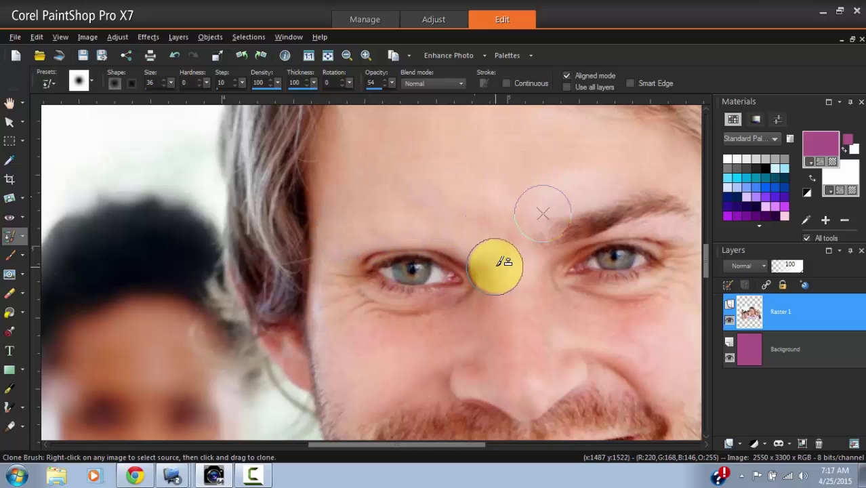
scroll(503, 261, down, 3)
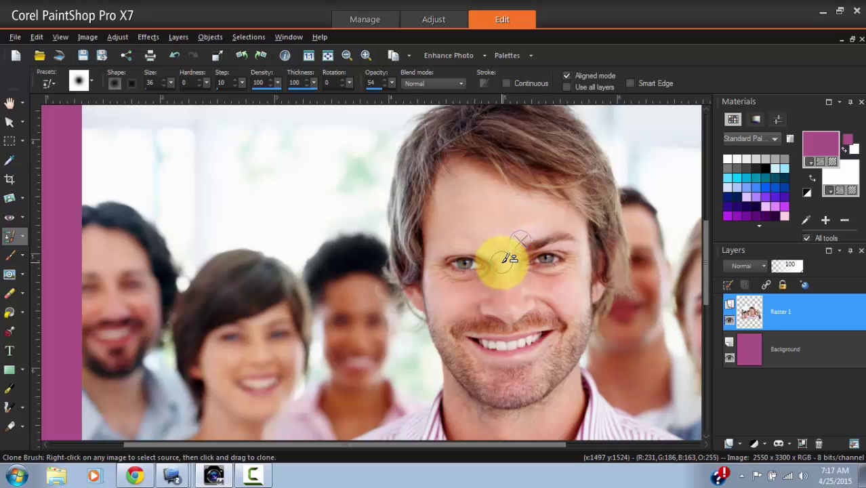
scroll(419, 248, down, 3)
scroll(416, 262, up, 3)
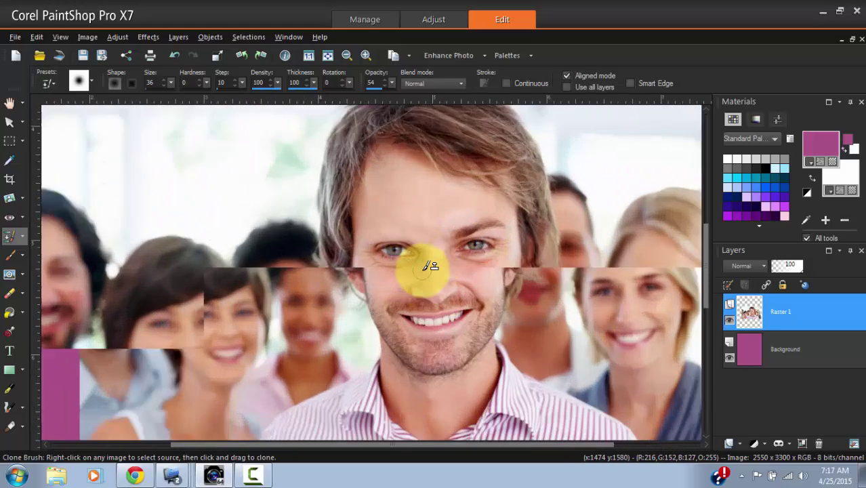
scroll(431, 265, up, 3)
right_click(410, 179)
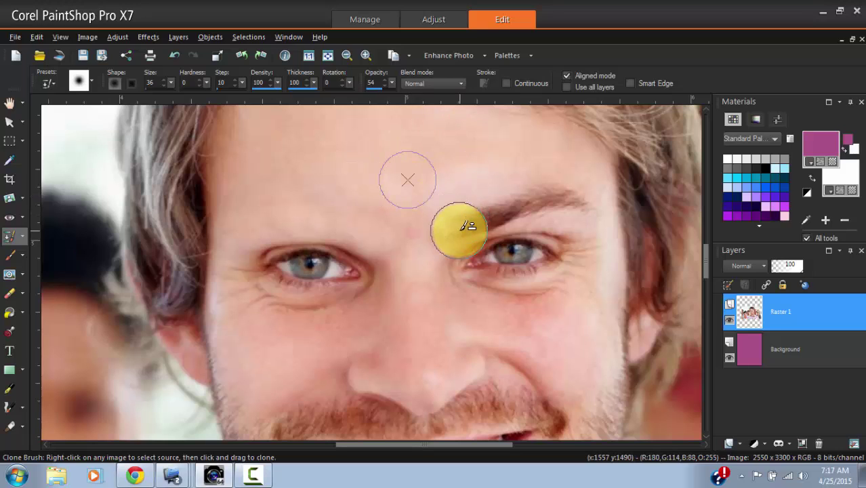
mouse_move(468, 226)
mouse_down()
mouse_move(447, 234)
mouse_move(529, 200)
mouse_move(479, 223)
mouse_move(572, 208)
mouse_move(581, 199)
mouse_move(513, 201)
mouse_move(533, 189)
mouse_move(442, 214)
mouse_move(528, 212)
mouse_move(503, 219)
mouse_move(574, 195)
mouse_move(588, 201)
mouse_move(556, 186)
mouse_move(538, 191)
mouse_move(502, 204)
mouse_move(505, 219)
mouse_move(465, 244)
mouse_move(225, 253)
mouse_move(63, 163)
mouse_up()
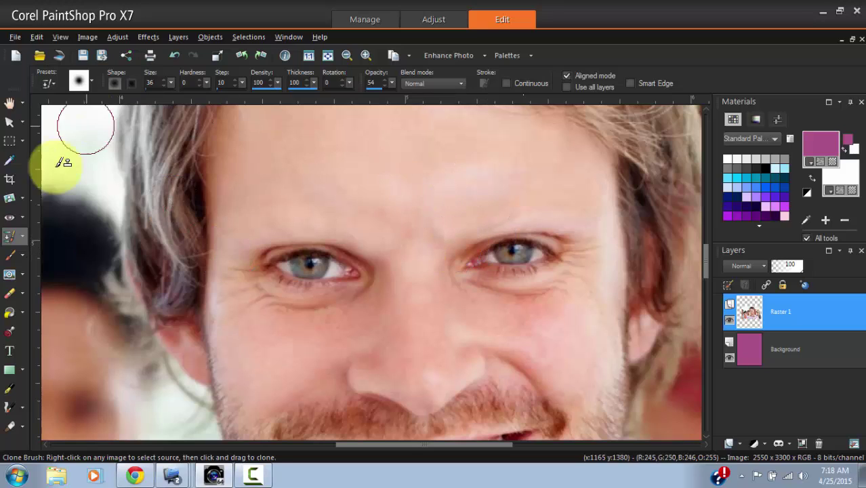
Paint a thick purple squiggle across the man's brow, eyes and nose.
click(10, 254)
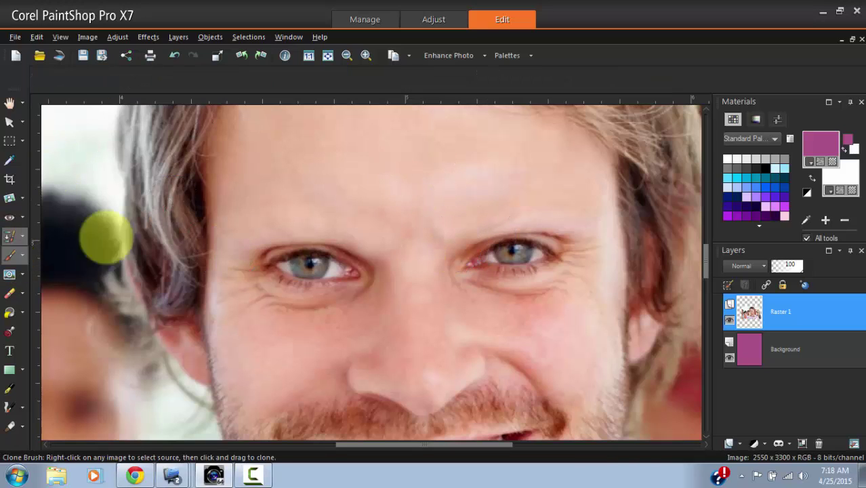
mouse_move(283, 219)
mouse_down()
mouse_move(360, 185)
mouse_move(385, 283)
mouse_move(489, 331)
mouse_move(640, 310)
mouse_move(479, 293)
mouse_up()
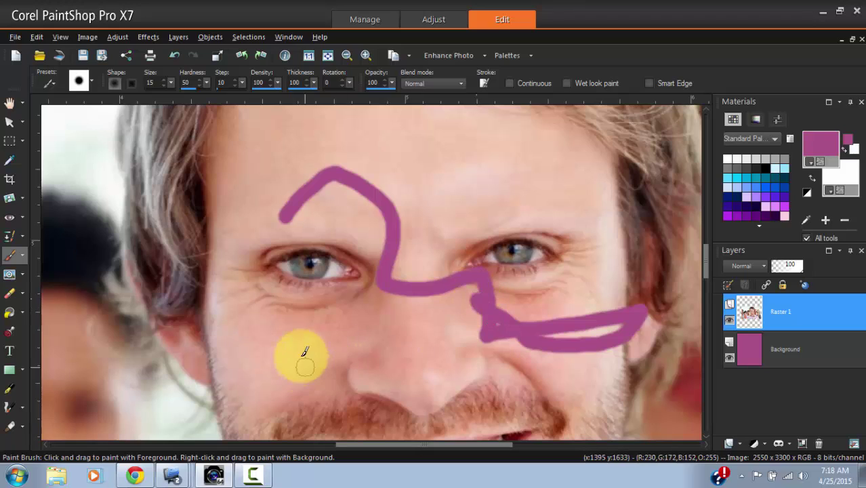
click(21, 276)
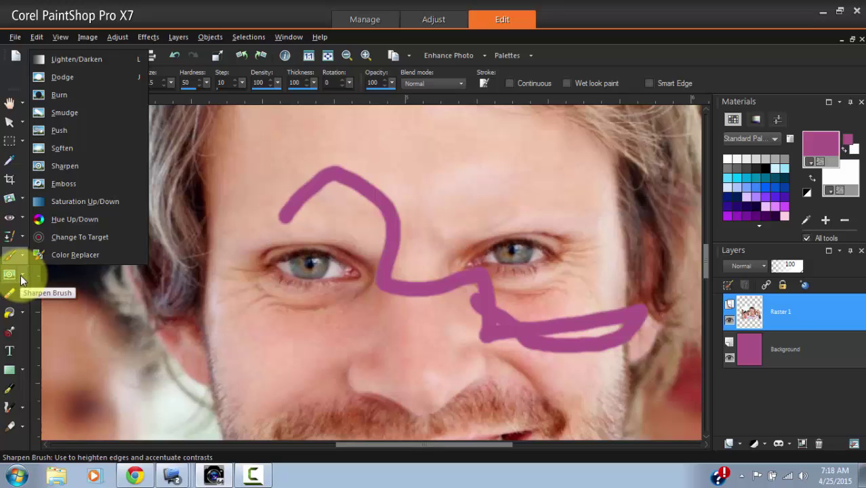
click(24, 278)
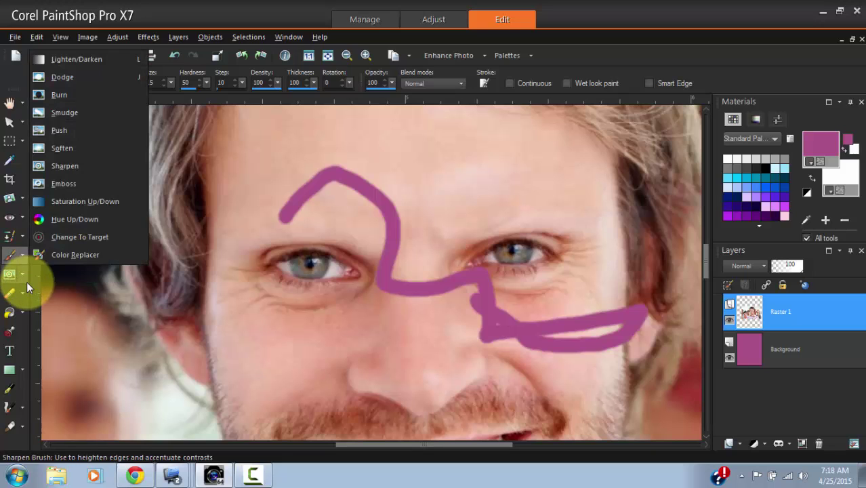
Sharpen both of the man's eyes with the Sharpen Brush.
click(82, 166)
click(756, 322)
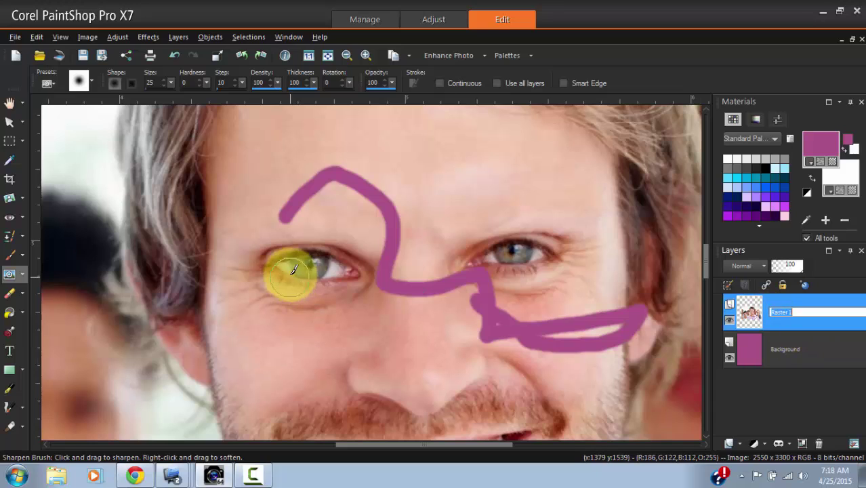
mouse_move(297, 266)
mouse_down()
mouse_move(362, 275)
mouse_move(275, 255)
mouse_move(307, 267)
mouse_move(286, 265)
mouse_up()
mouse_move(501, 272)
mouse_down()
mouse_move(512, 256)
mouse_move(541, 261)
mouse_up()
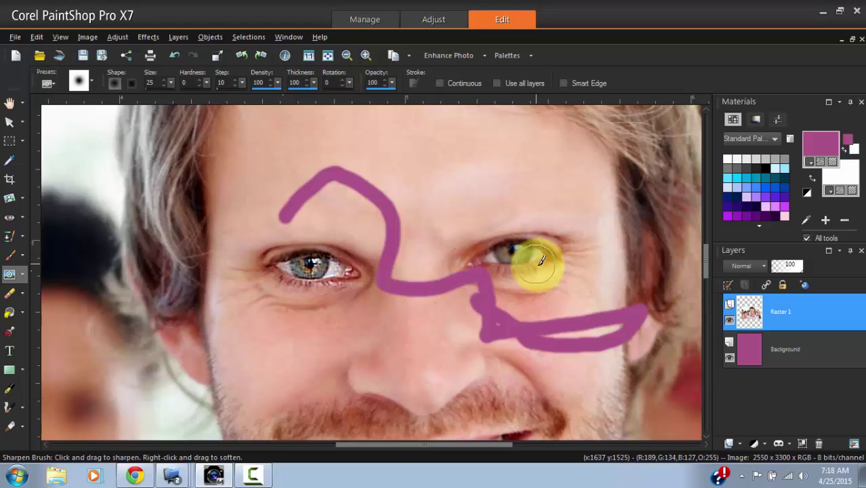
click(20, 278)
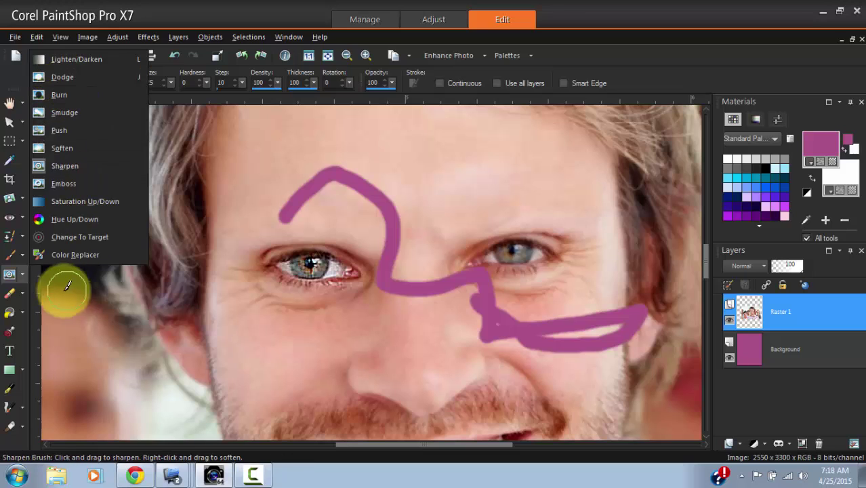
click(19, 293)
click(9, 274)
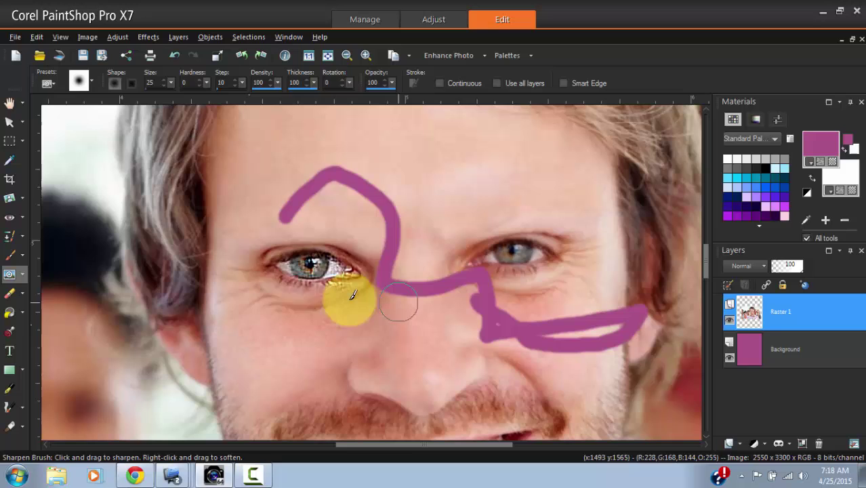
scroll(413, 259, down, 3)
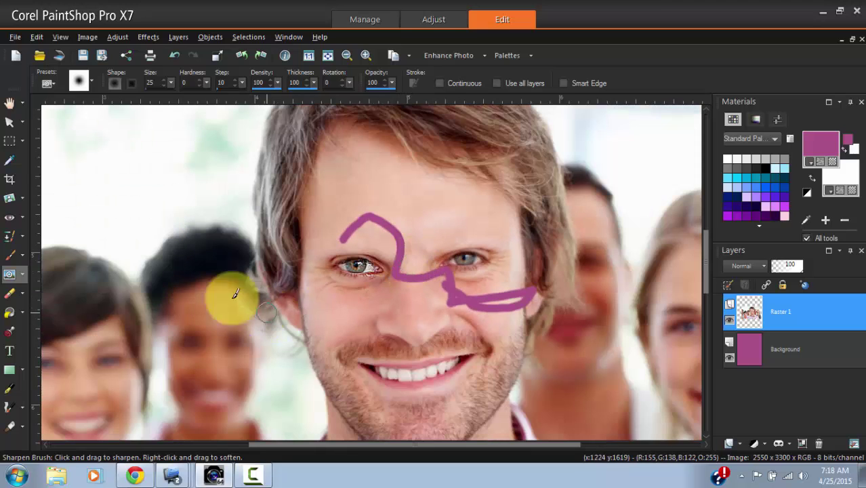
Erase the man's forehead and left eye on Raster 1 and hide the purple Background layer.
click(9, 294)
mouse_move(338, 252)
mouse_down()
mouse_move(358, 239)
mouse_move(353, 229)
mouse_move(333, 298)
mouse_move(290, 249)
mouse_move(326, 210)
mouse_up()
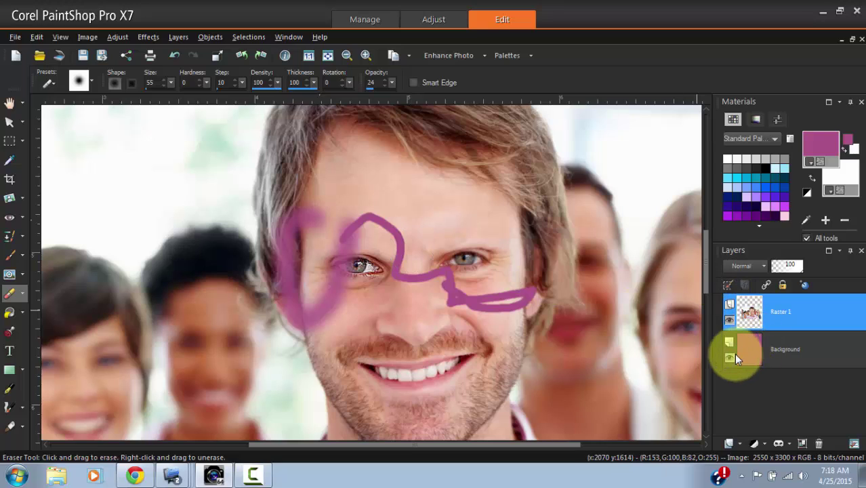
mouse_move(319, 252)
mouse_down()
mouse_move(422, 289)
mouse_move(355, 232)
mouse_move(327, 249)
mouse_move(350, 274)
mouse_move(342, 262)
mouse_move(386, 285)
mouse_up()
mouse_move(745, 347)
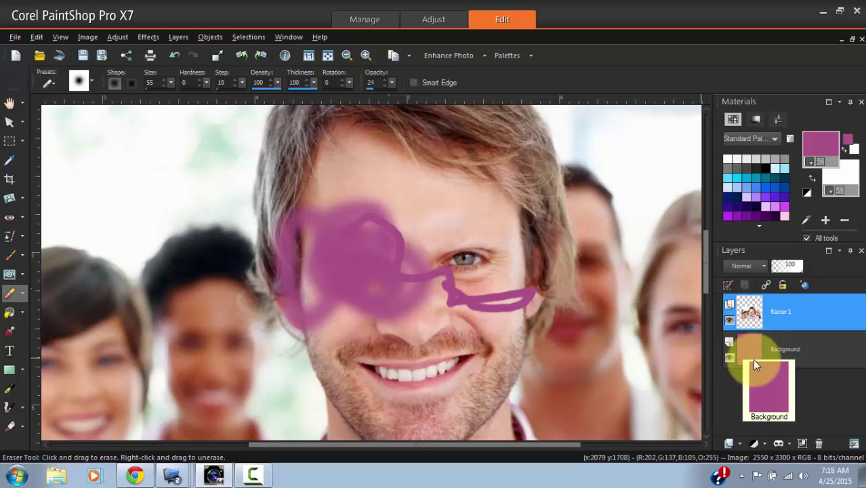
click(730, 355)
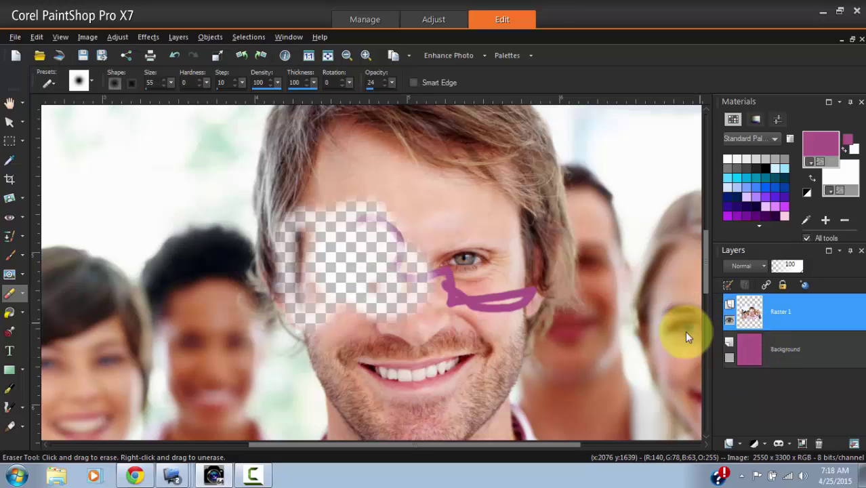
mouse_move(468, 180)
mouse_down()
mouse_move(434, 209)
mouse_move(432, 201)
mouse_move(373, 217)
mouse_move(367, 251)
mouse_move(258, 302)
mouse_up()
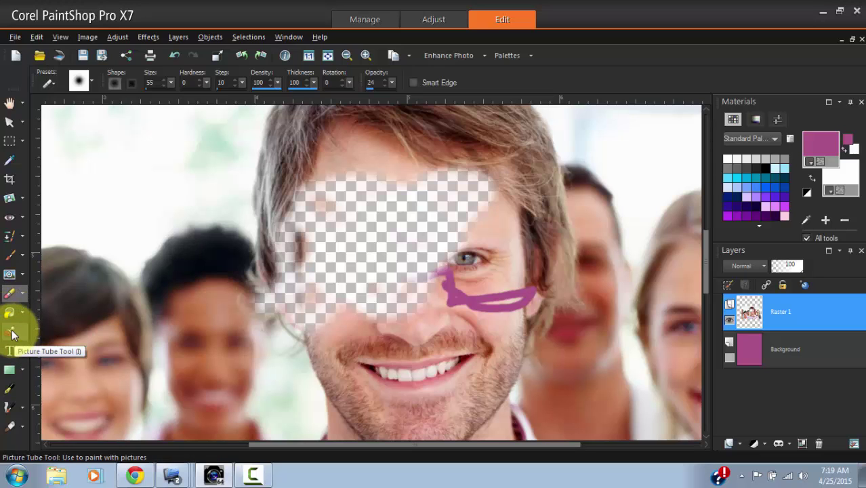
Stamp Picture Tube butterflies on the photo's left, the man's face, hair and chin.
click(11, 332)
click(189, 278)
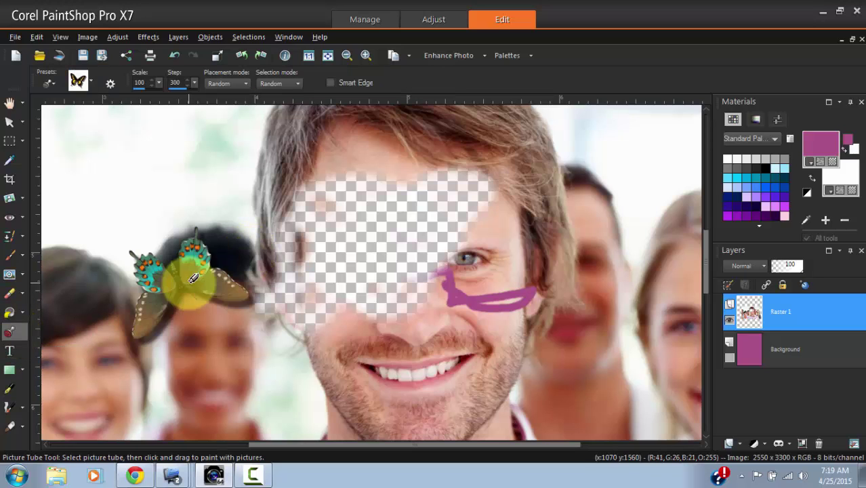
click(447, 268)
click(589, 278)
click(327, 352)
click(312, 169)
click(102, 153)
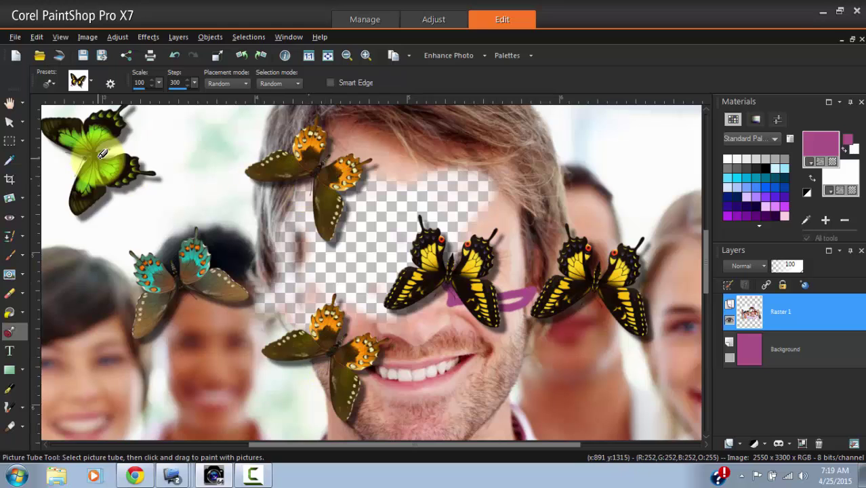
scroll(146, 251, down, 2)
Stamp more butterflies near the blonde woman, the left woman and the empty top-left canvas.
click(479, 200)
click(592, 280)
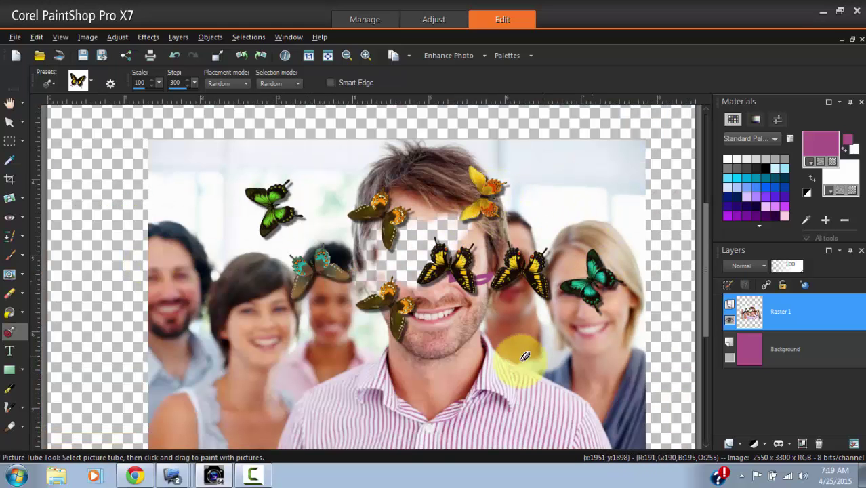
click(525, 356)
click(211, 334)
click(111, 156)
click(141, 242)
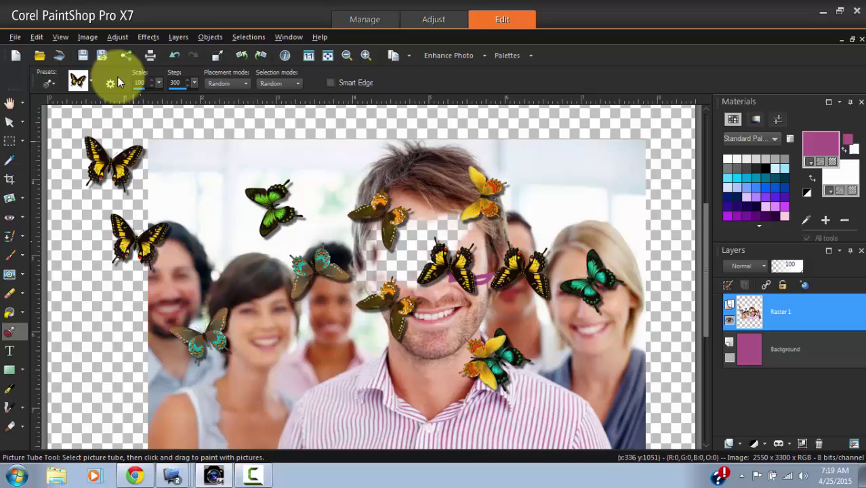
click(91, 82)
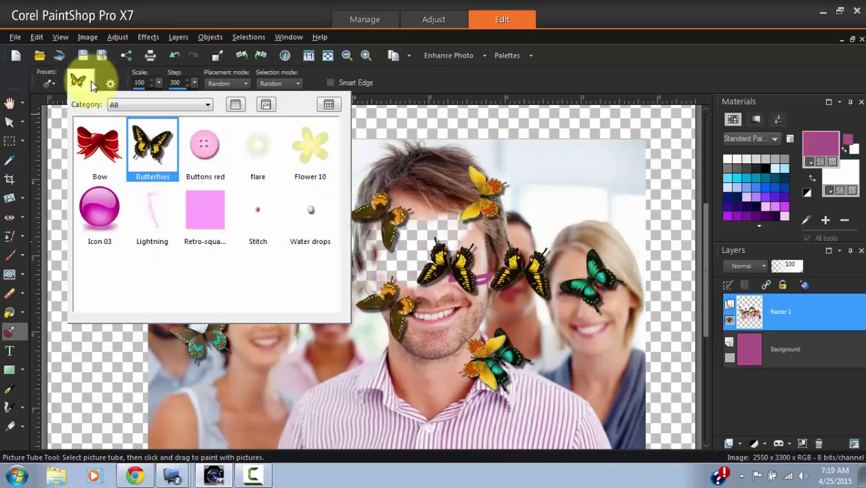
click(91, 81)
click(10, 351)
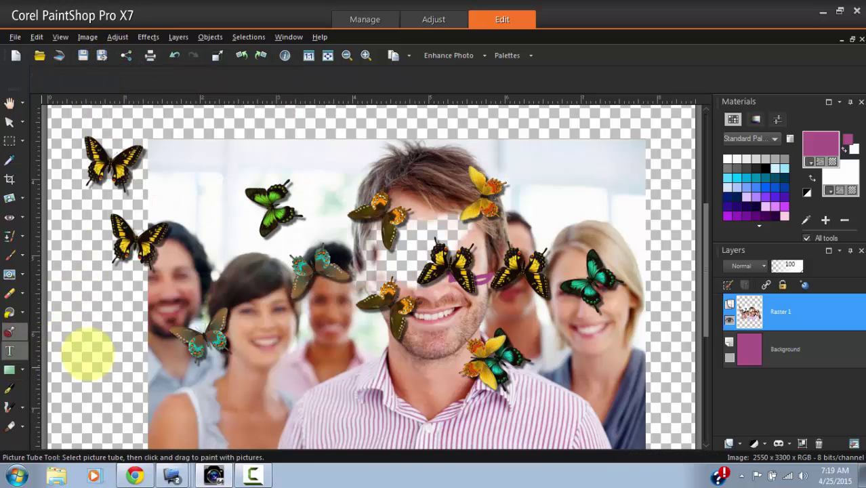
Show the Background again and add an enlarged 'MY name is' text with a name above the photo.
scroll(329, 352, down, 2)
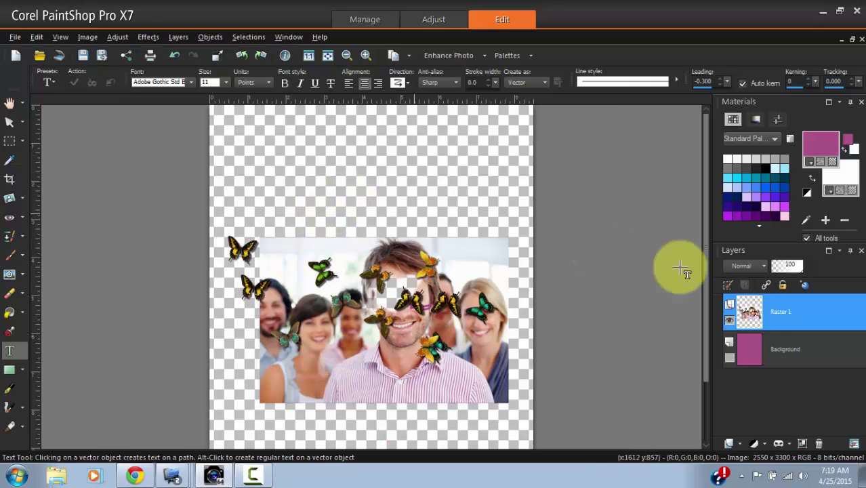
click(729, 358)
click(274, 175)
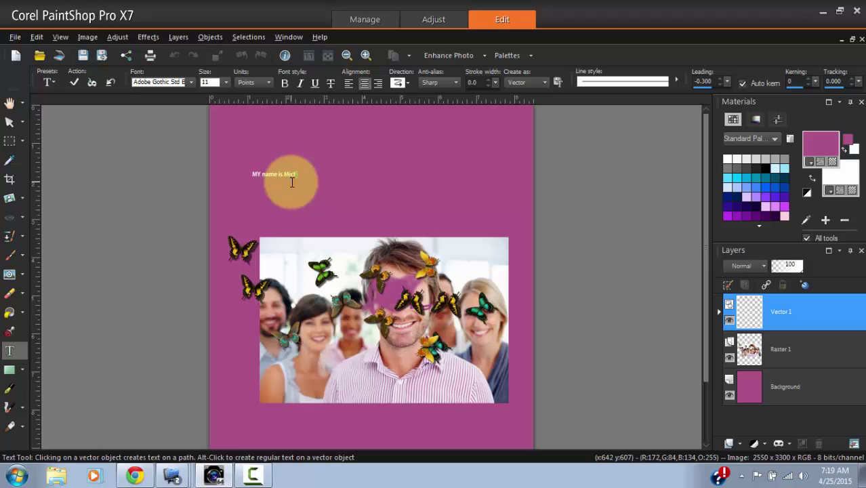
click(72, 81)
drag(314, 182, 507, 252)
scroll(324, 313, up, 2)
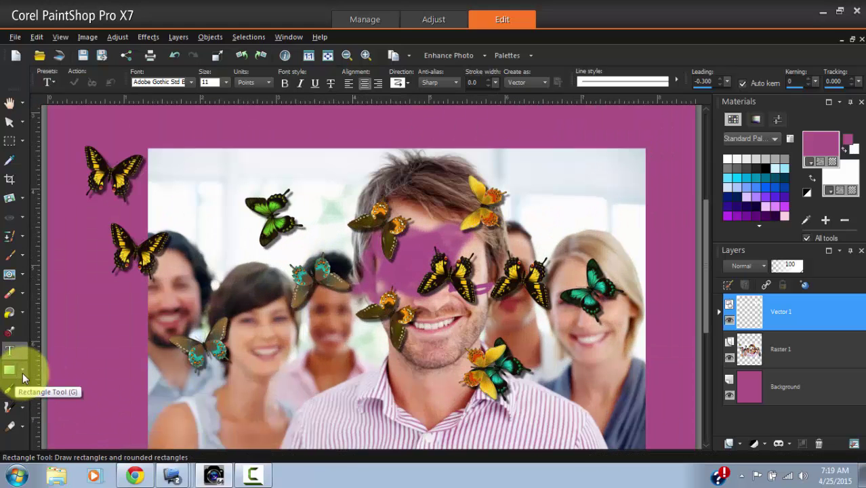
Draw a closed curved vector shape across the group photo with the Pen tool.
click(22, 372)
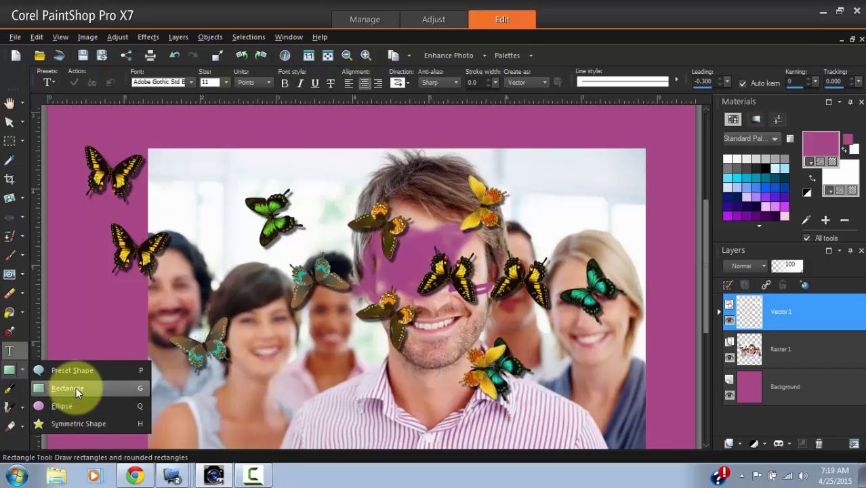
click(11, 389)
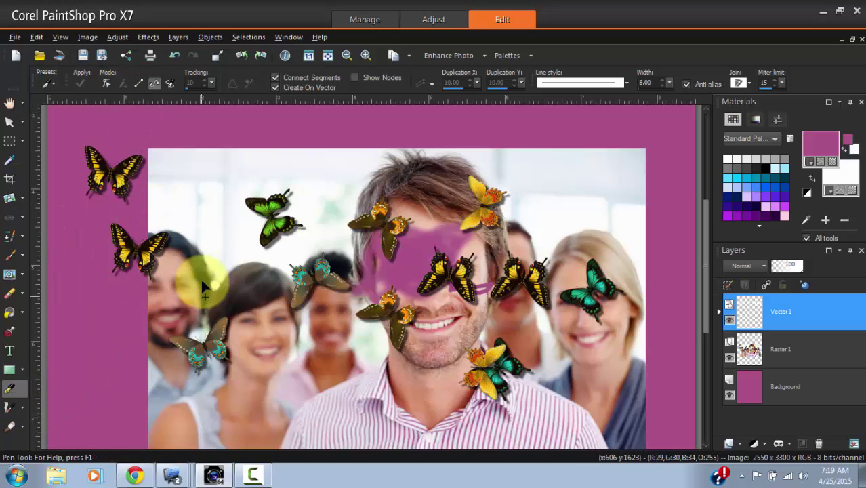
click(199, 198)
drag(256, 337, 202, 393)
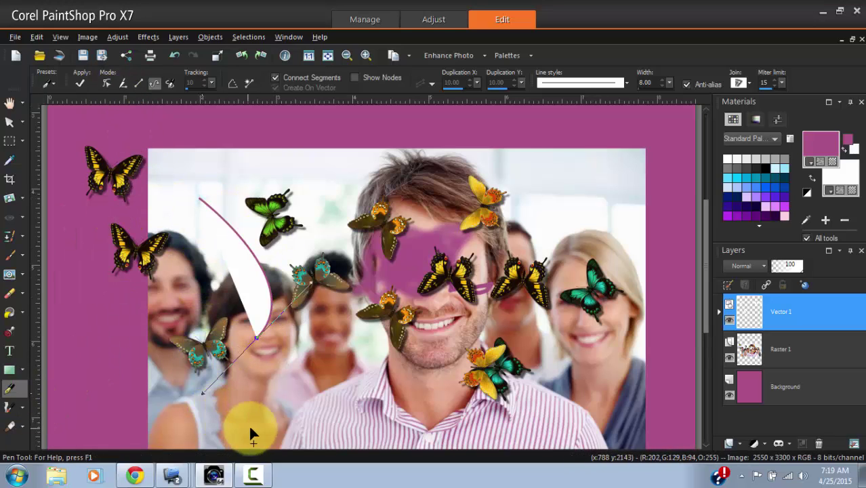
drag(423, 310, 476, 395)
drag(529, 259, 540, 161)
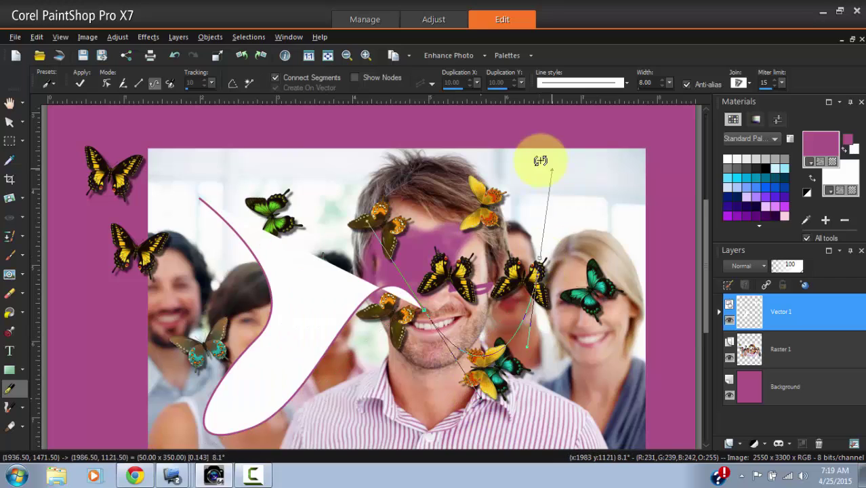
drag(366, 177, 269, 207)
drag(228, 168, 197, 130)
drag(164, 282, 141, 381)
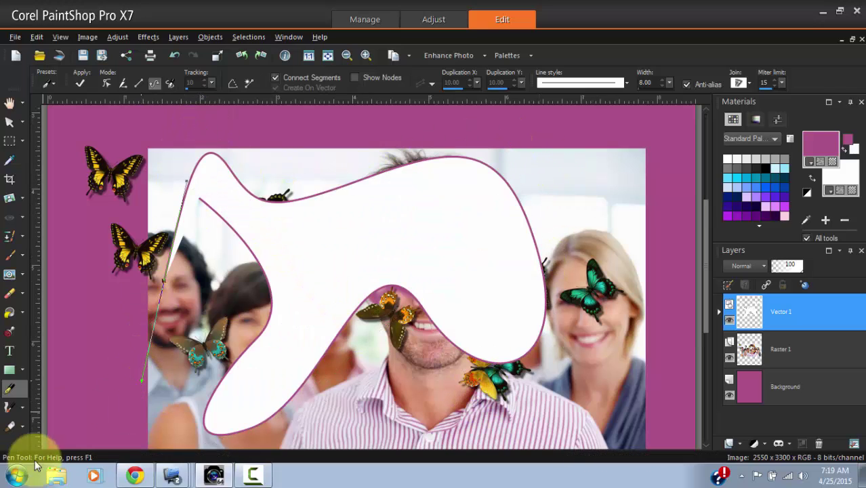
Hide the white shape layer, copy the group photo from Google Images, and return to PaintShop Pro.
click(11, 409)
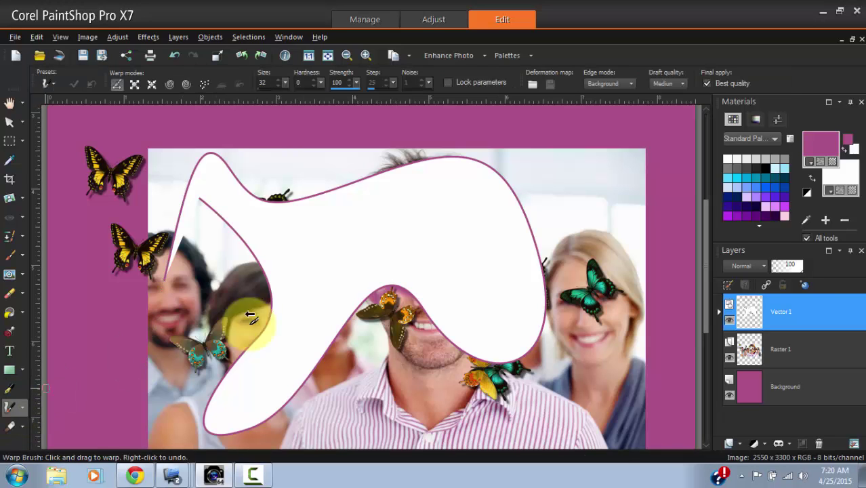
click(729, 321)
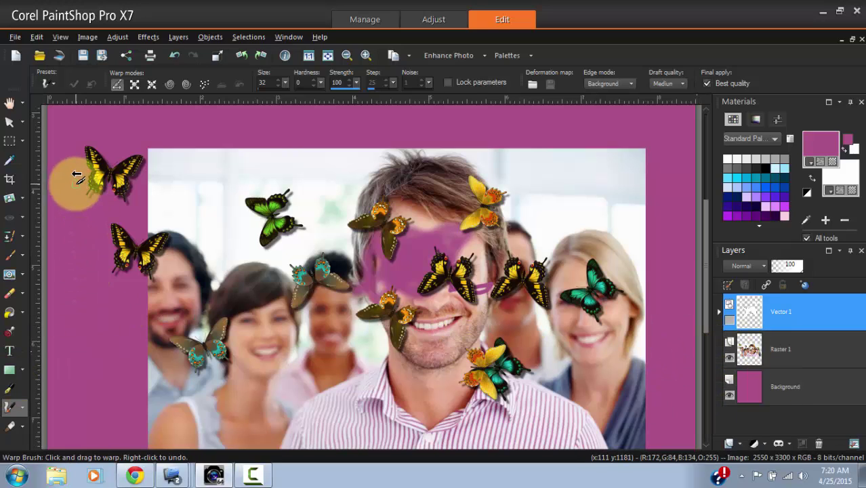
click(139, 476)
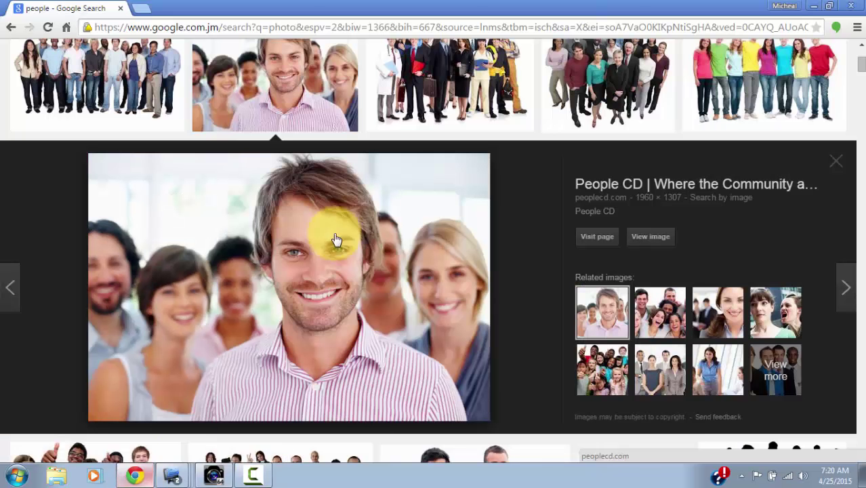
right_click(292, 287)
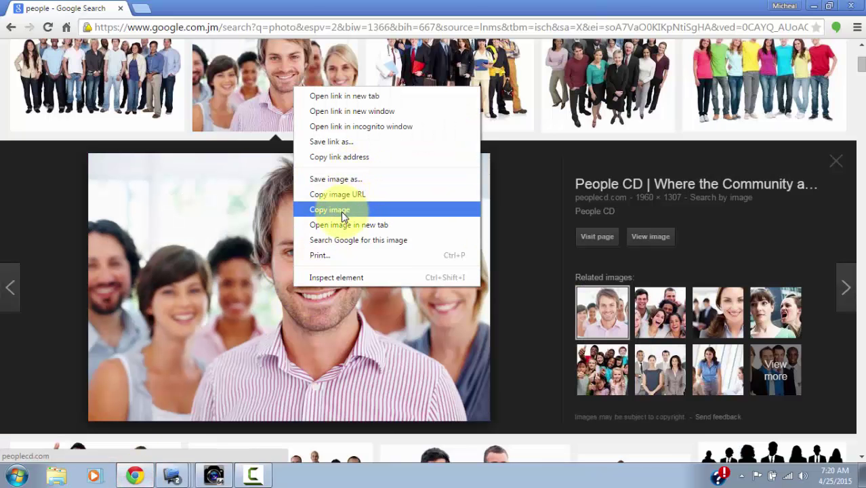
click(334, 210)
click(253, 476)
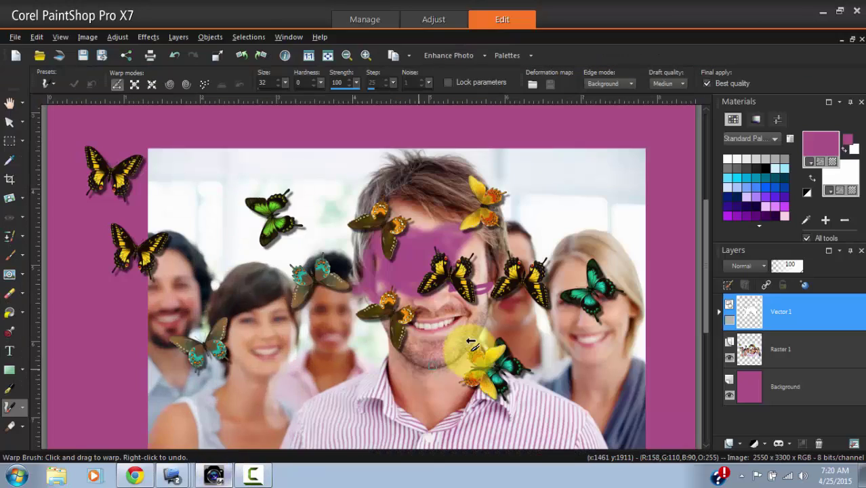
Paste the group photo as new layer Raster 2 and move it to the top of the Layers palette.
key(ctrl+v)
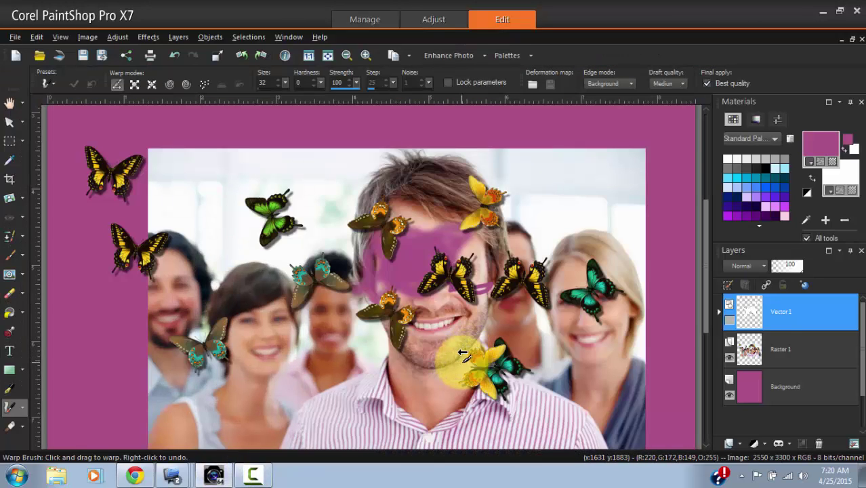
drag(760, 426, 764, 302)
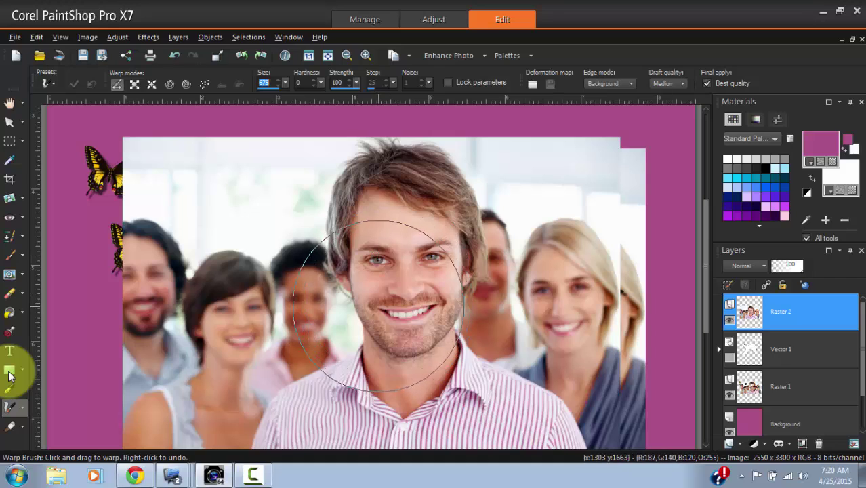
Push the man's face out of shape, fill out his hair, and enlarge both eyes in Expand mode.
drag(376, 305, 482, 301)
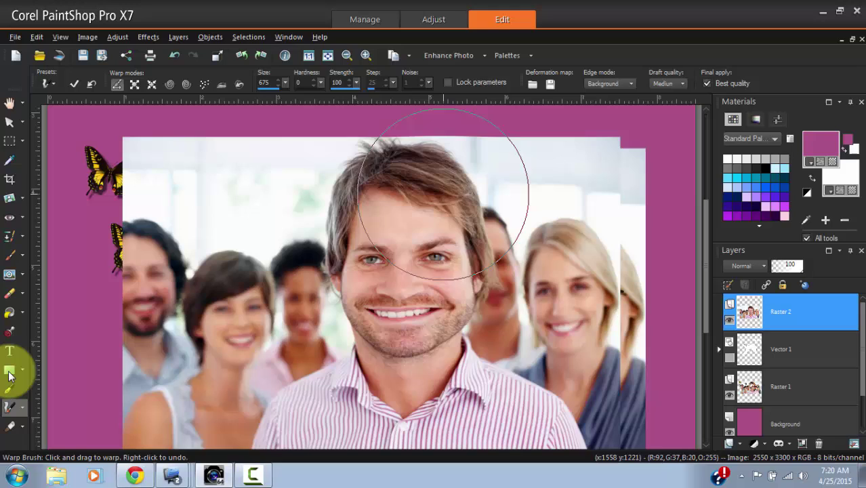
drag(348, 193, 331, 177)
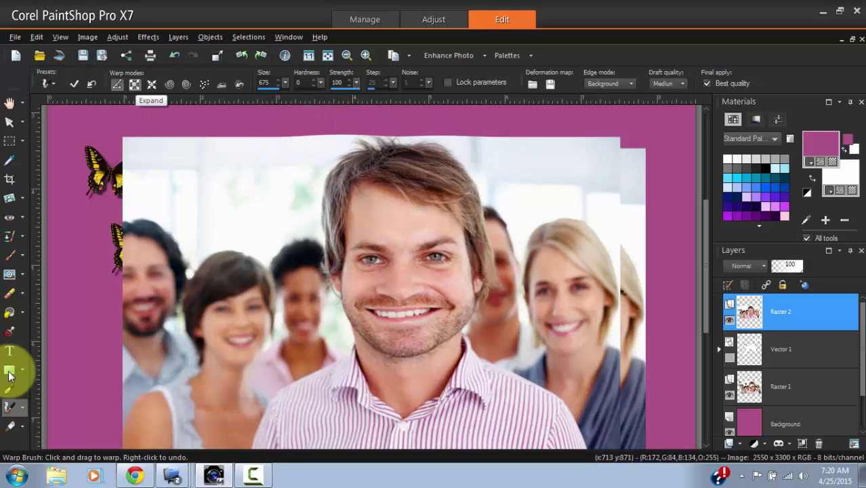
click(135, 84)
key(ctrl+plus)
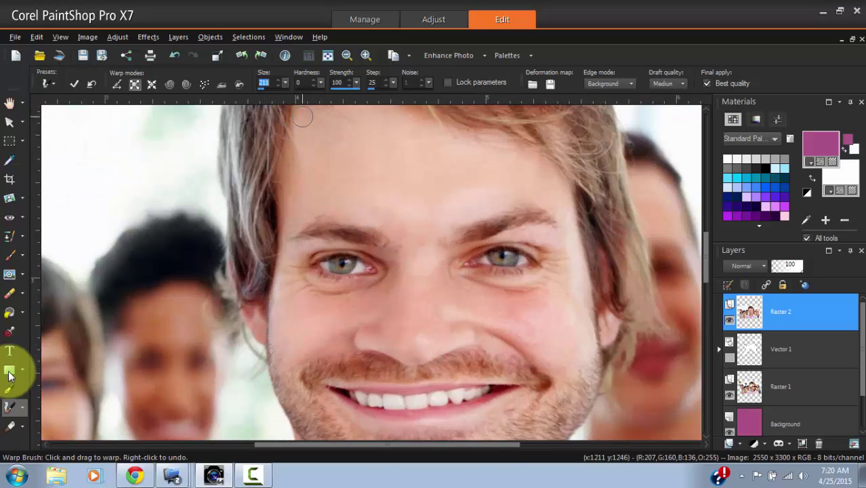
scroll(349, 262, up, 5)
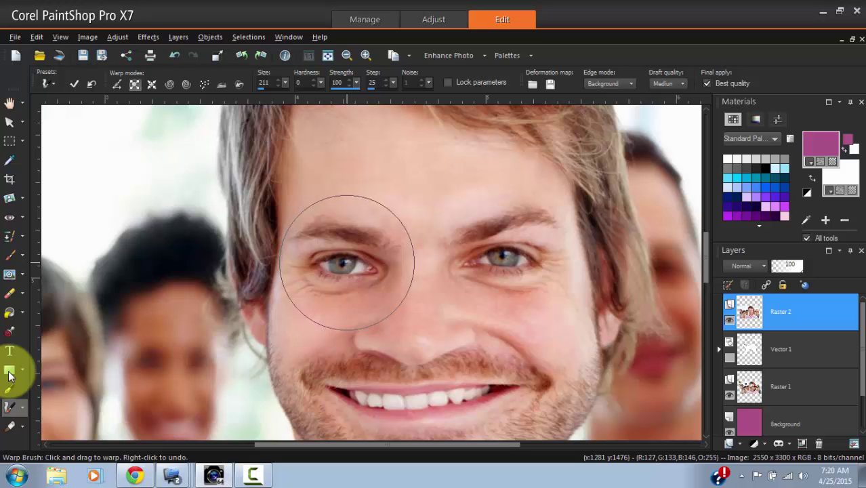
drag(348, 261, 360, 271)
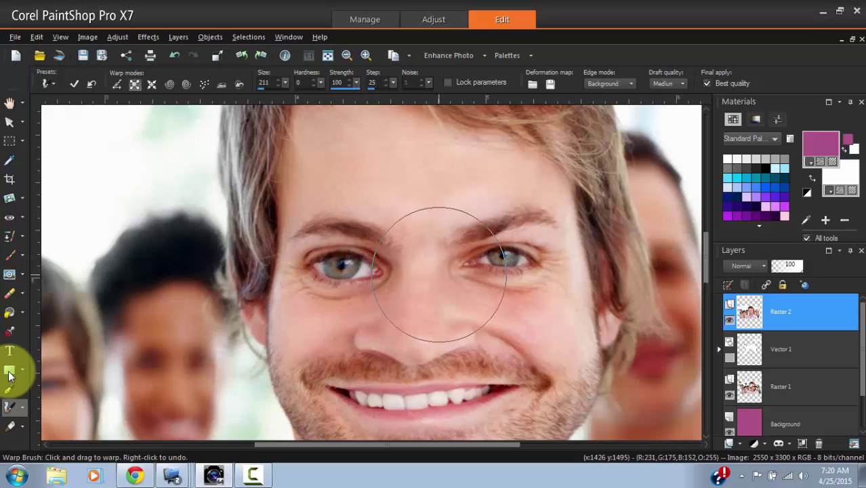
mouse_move(439, 275)
mouse_down()
mouse_move(509, 265)
mouse_move(512, 257)
mouse_move(499, 272)
mouse_up()
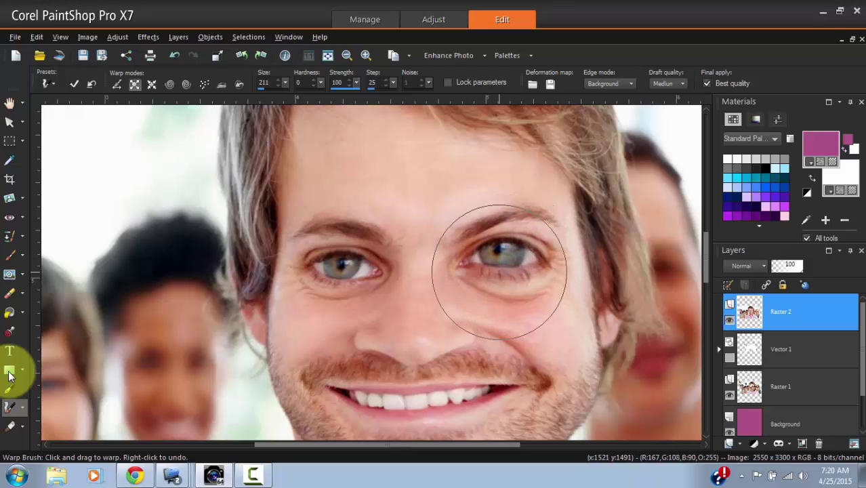
Shrink the man's mouth with the Warp Brush in Contract mode.
key(ctrl+alt+w)
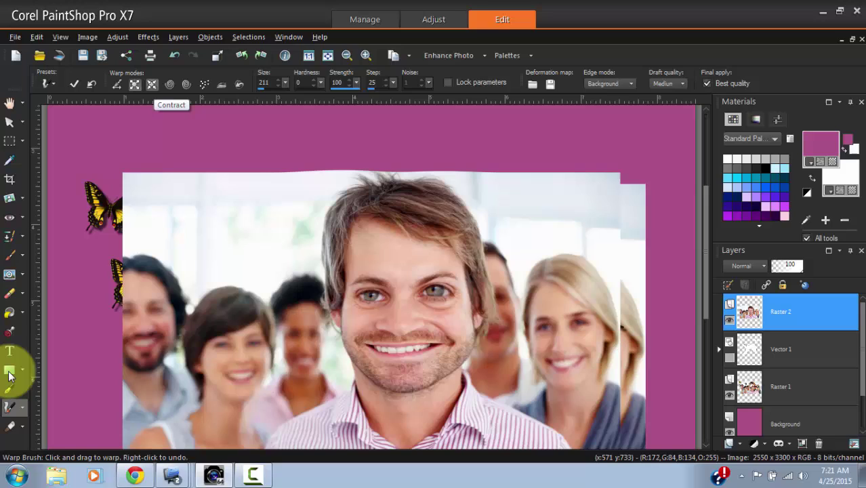
click(152, 84)
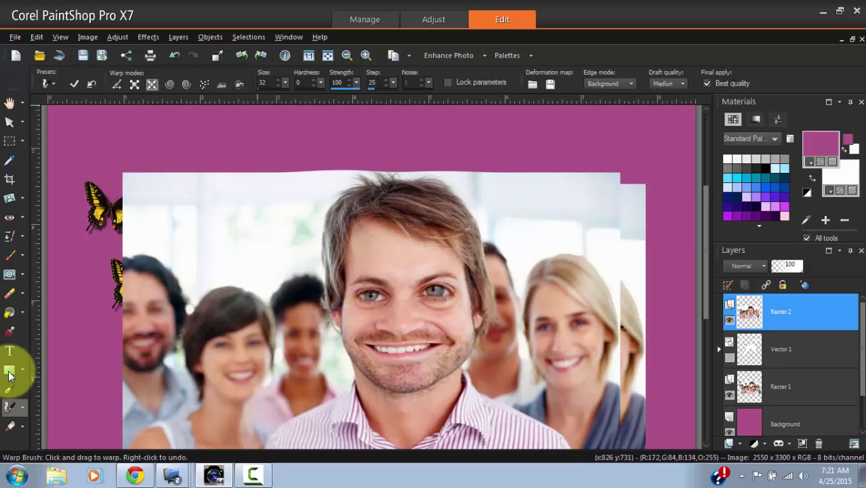
scroll(387, 229, up, 5)
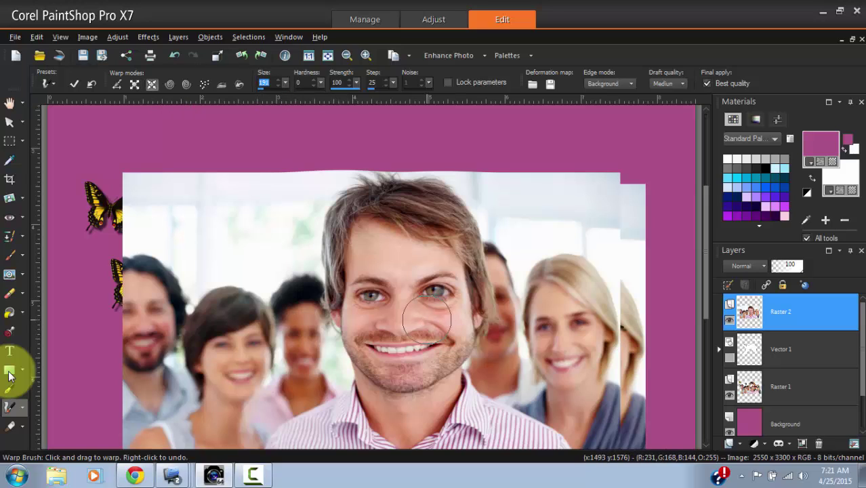
mouse_move(427, 320)
mouse_down()
mouse_move(396, 322)
mouse_move(407, 326)
mouse_move(400, 332)
mouse_move(389, 326)
mouse_move(427, 319)
mouse_up()
scroll(268, 362, down, 5)
scroll(344, 296, up, 3)
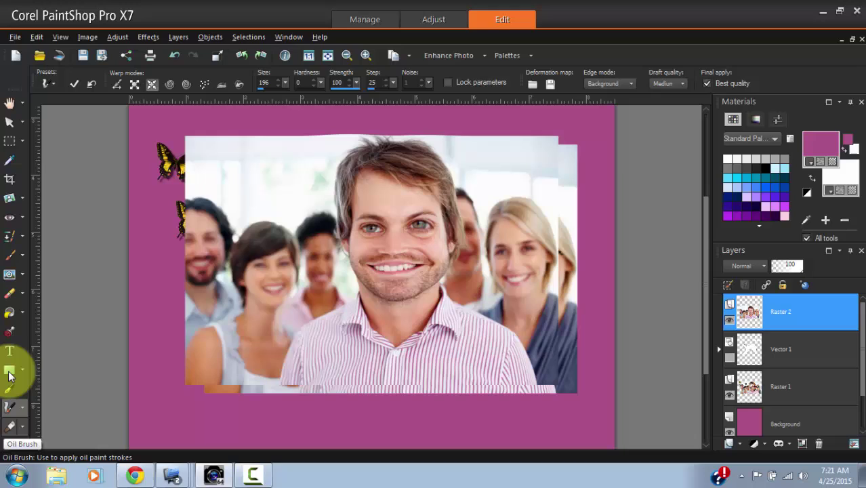
Choose the Pastel tool from the Art Media flyout.
click(9, 377)
click(22, 255)
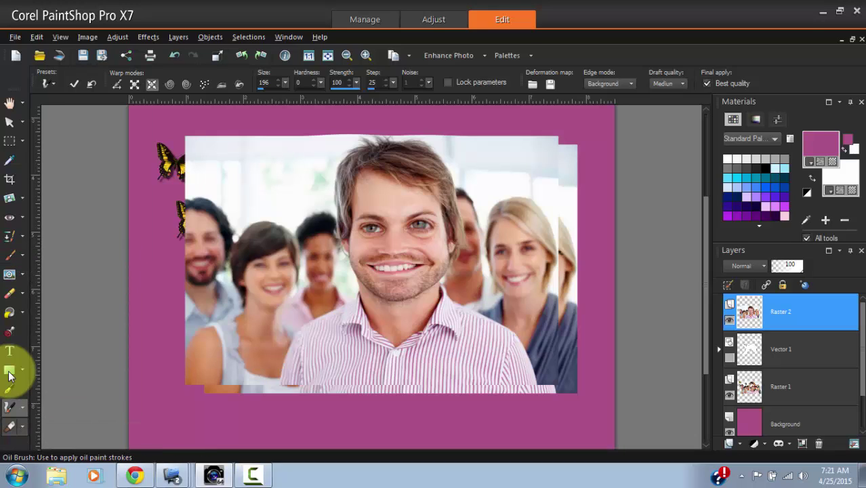
click(10, 377)
click(61, 282)
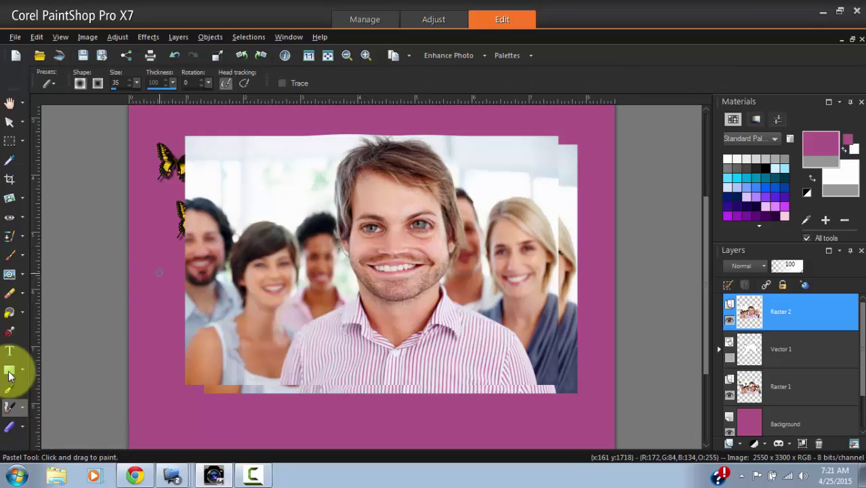
Confirm the Auto Actions prompt to apply the warp to Raster 2.
click(431, 240)
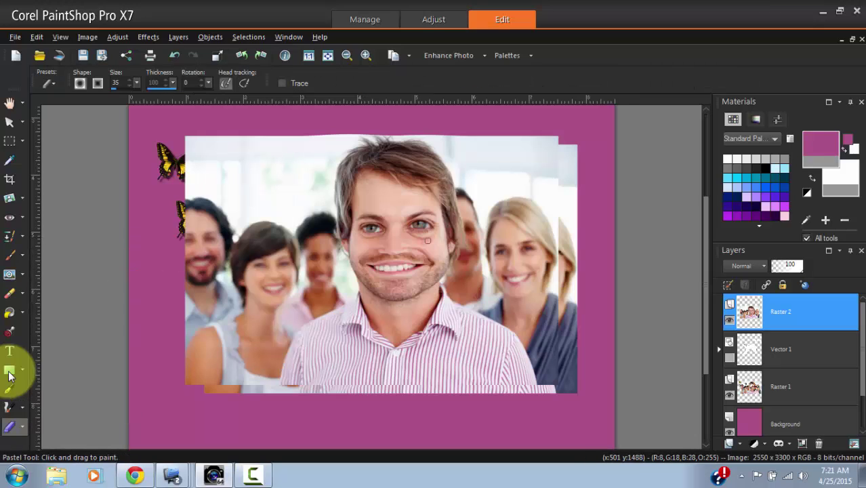
click(299, 405)
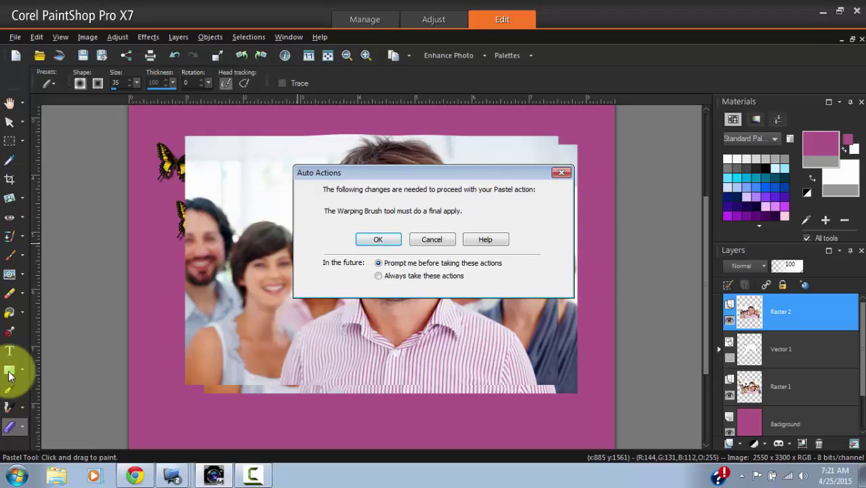
key(Return)
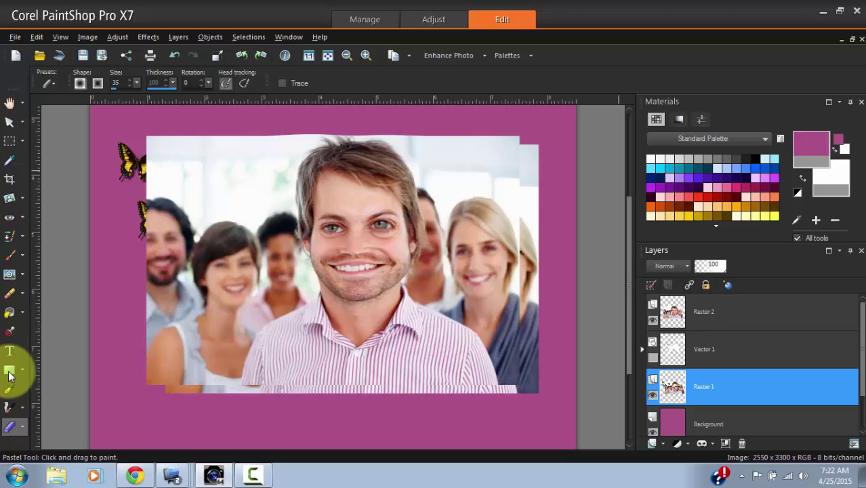
Move Raster 1 up and back down, then place the warped Raster 2 at position 275, 1063.
key(ctrl+Home)
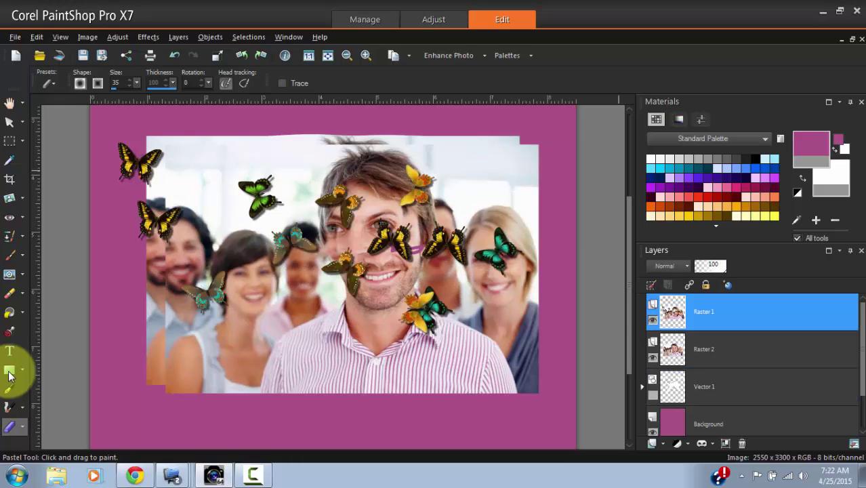
key(ctrl+Down)
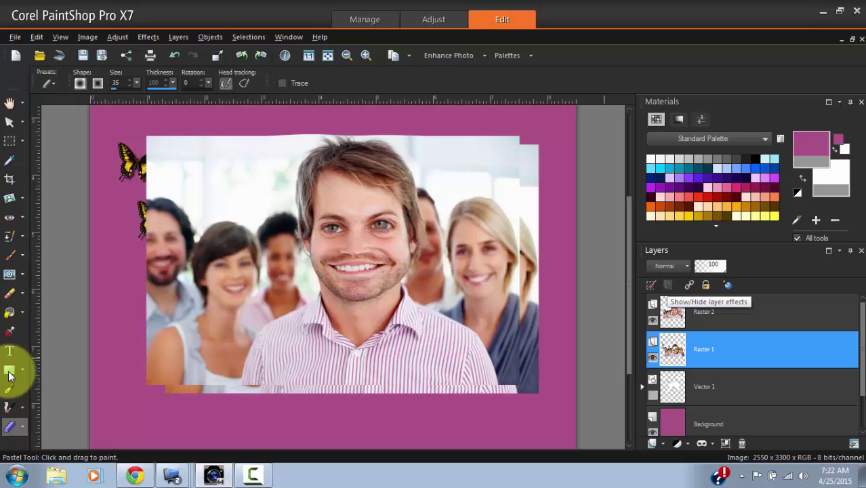
key(k)
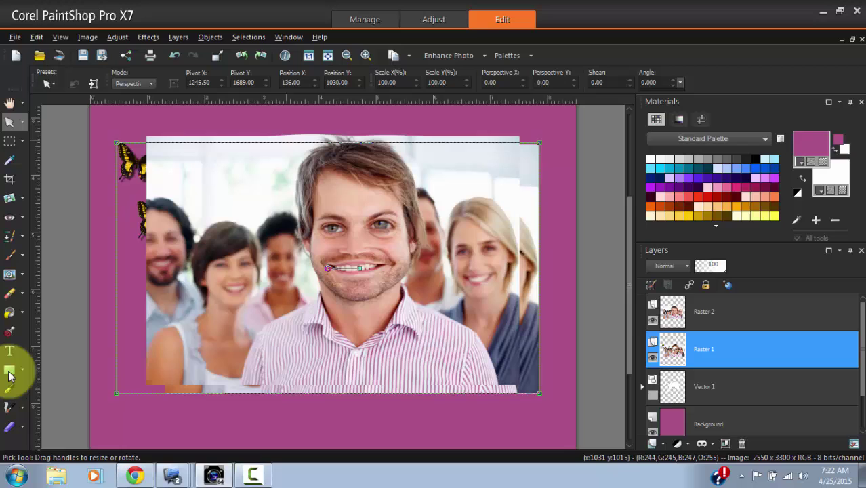
key(ctrl+z)
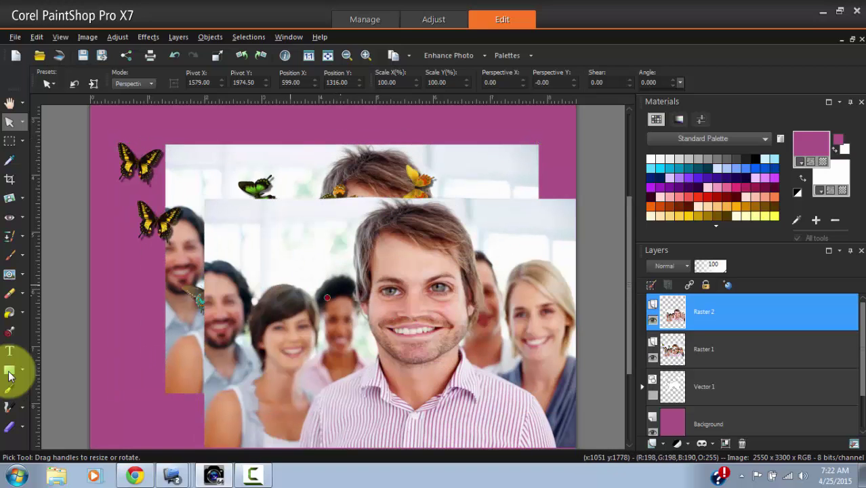
key(ctrl+z)
key(ctrl+z)
key(ctrl+z)
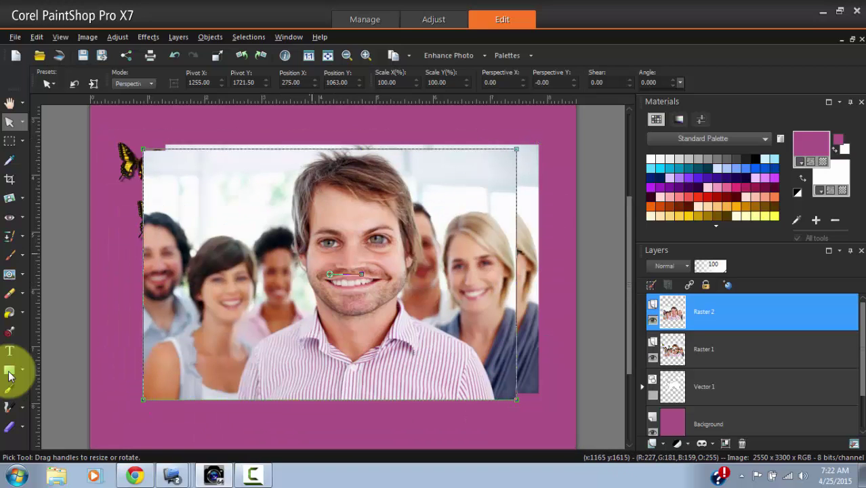